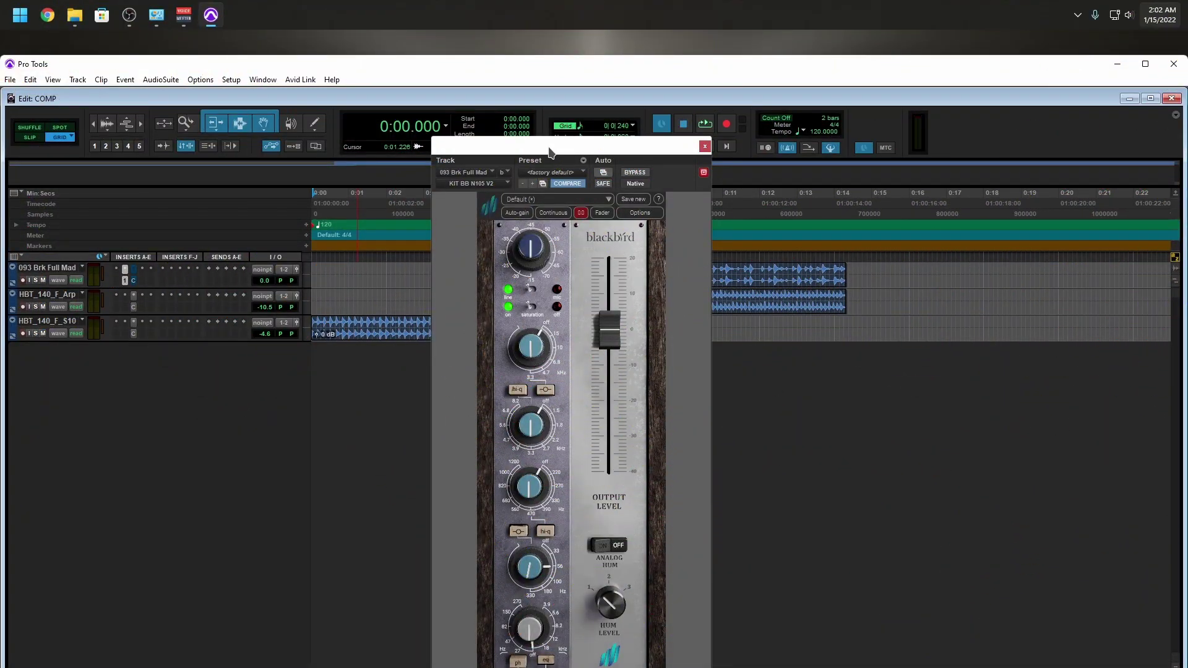
# - Move the Blackbird plugin window up and close it
pyautogui.moveTo(549, 152); pyautogui.dragTo(575, 112)
pyautogui.click(699, 107)
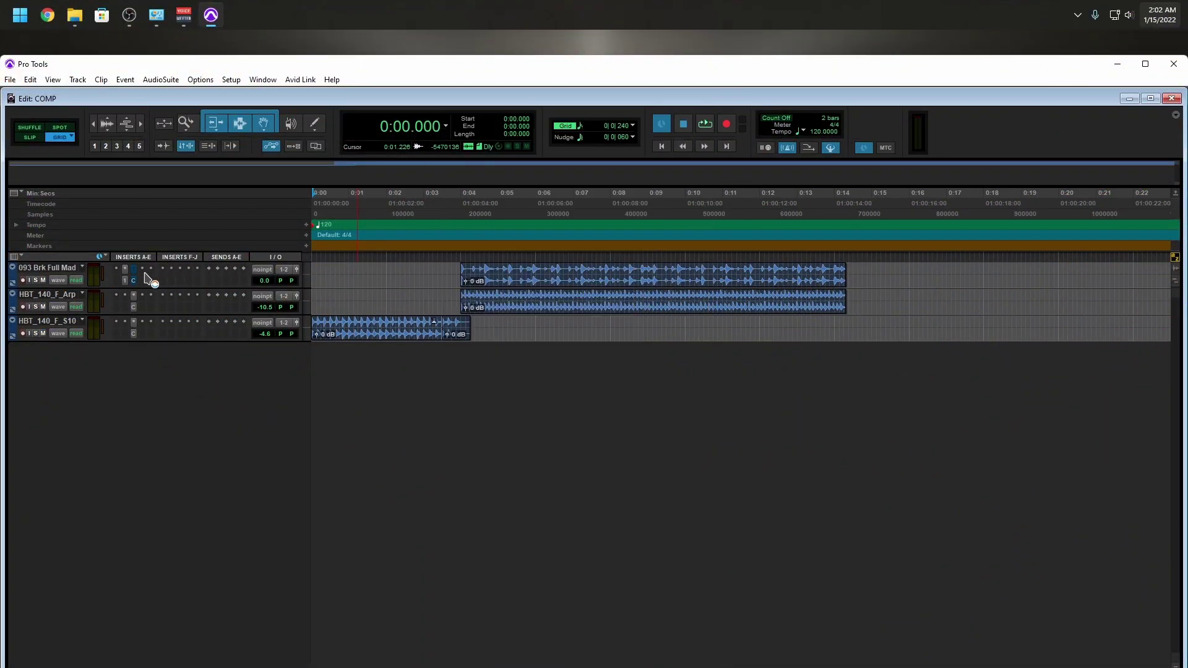
pyautogui.click(133, 305)
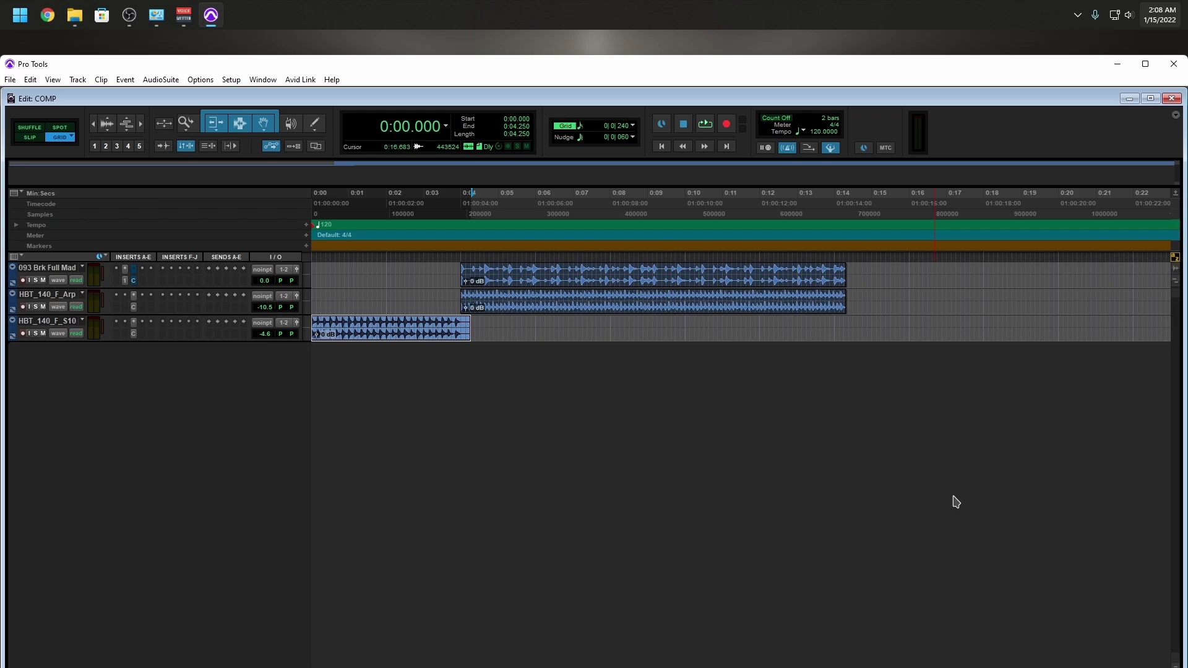
# - Return to the session start and play the mix briefly, then stop
pyautogui.press('Return')
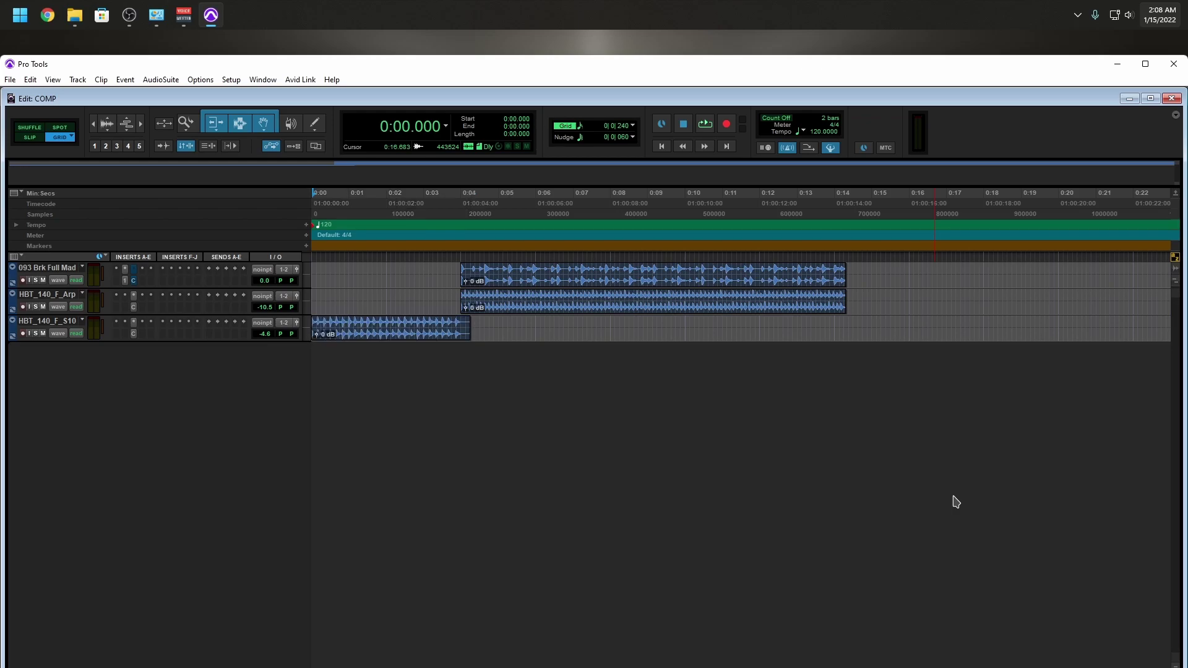
pyautogui.press('space')
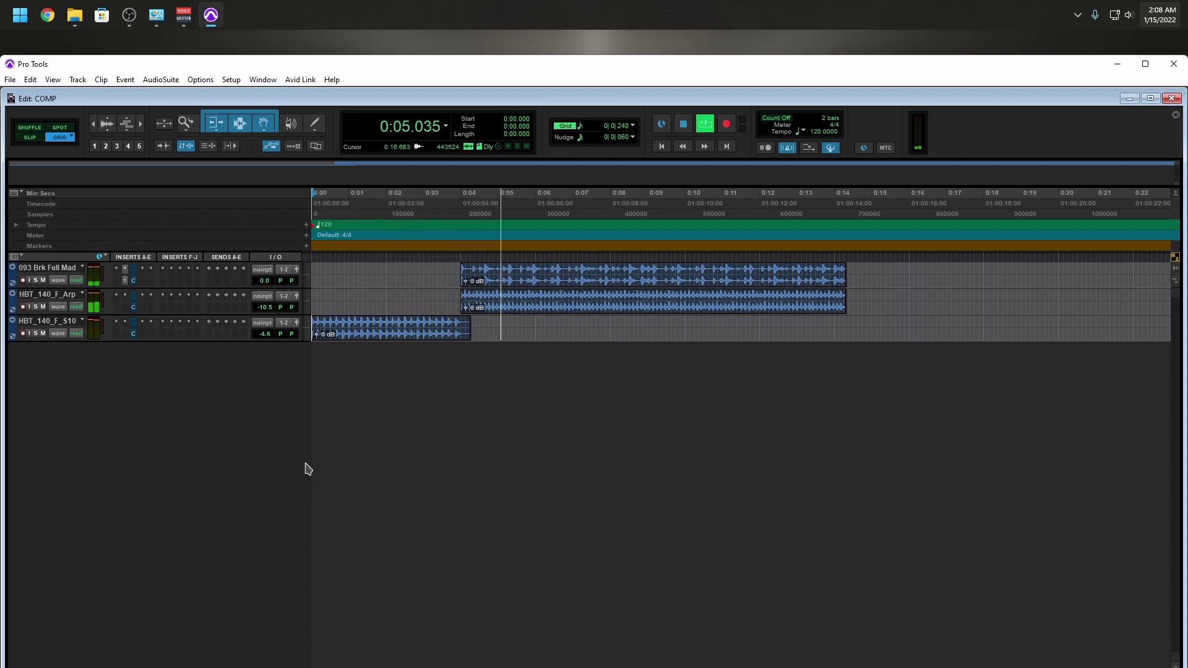
pyautogui.press('space')
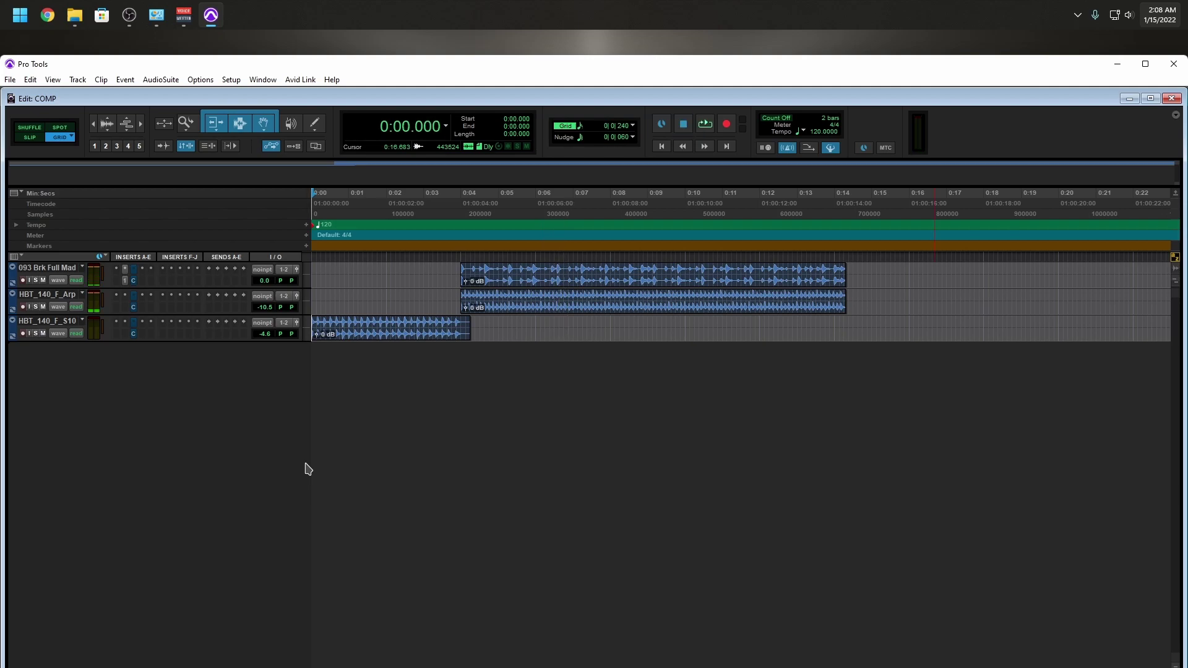
# - Solo HBT_140_F_S10 and switch on its CORE Compressor insert
pyautogui.click(334, 328)
pyautogui.hotkey('shift', 's')
pyautogui.click(134, 323)
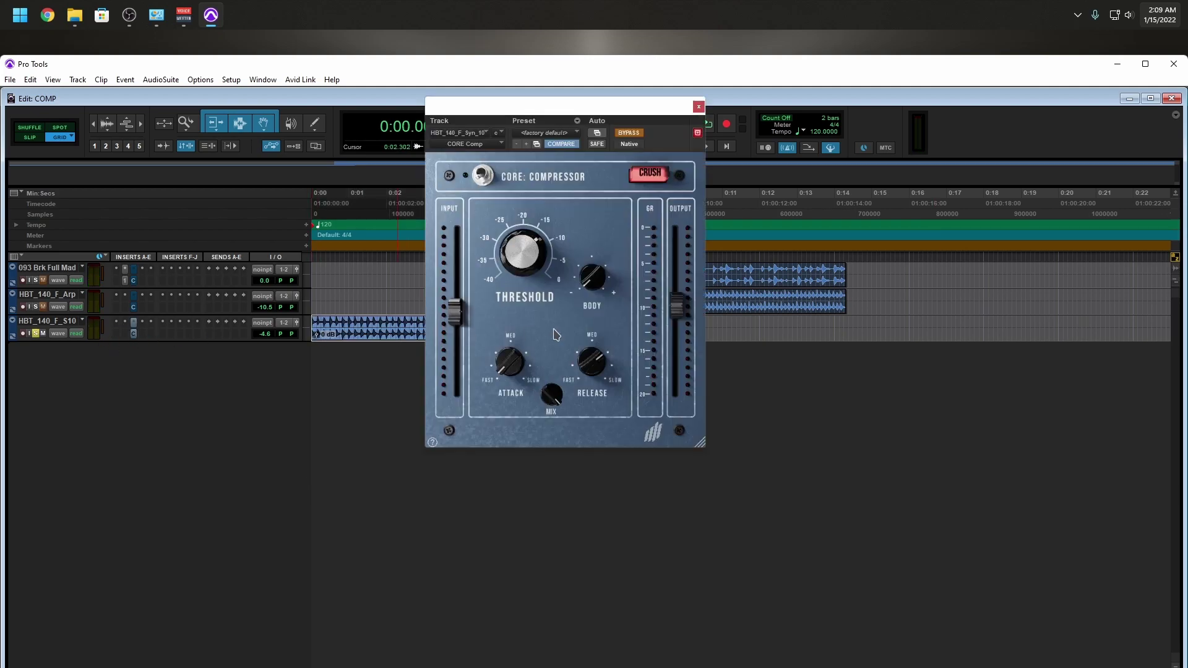
pyautogui.click(639, 137)
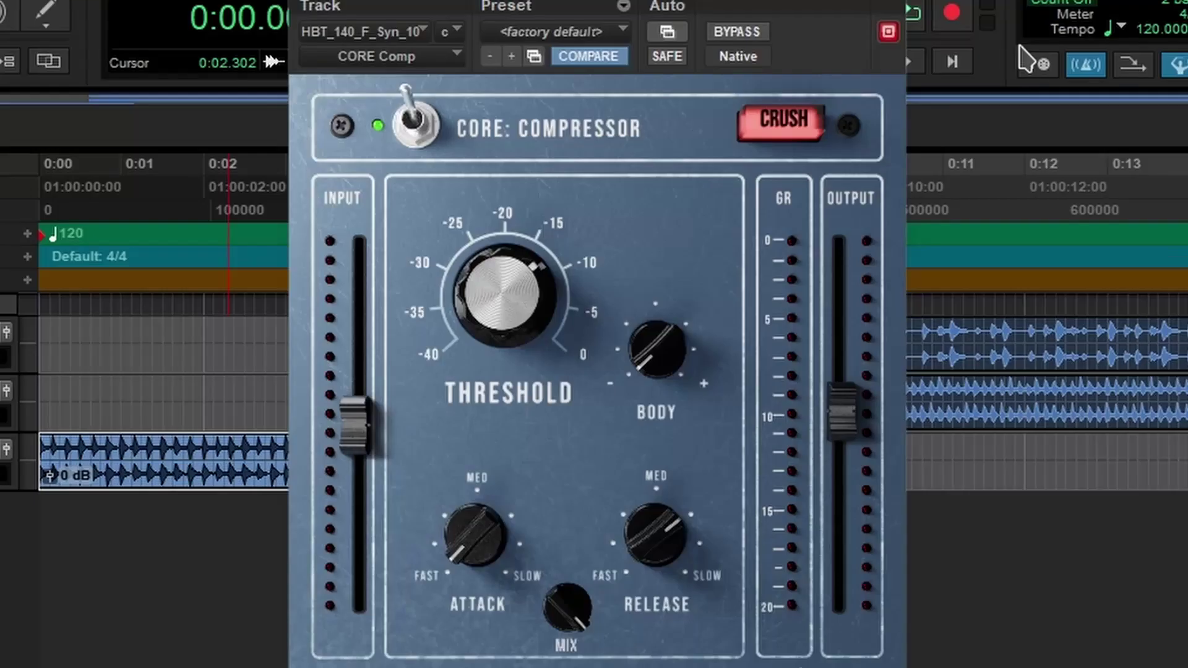
# - A/B the compressor against bypass during playback, ending with it switched on
pyautogui.press('space')
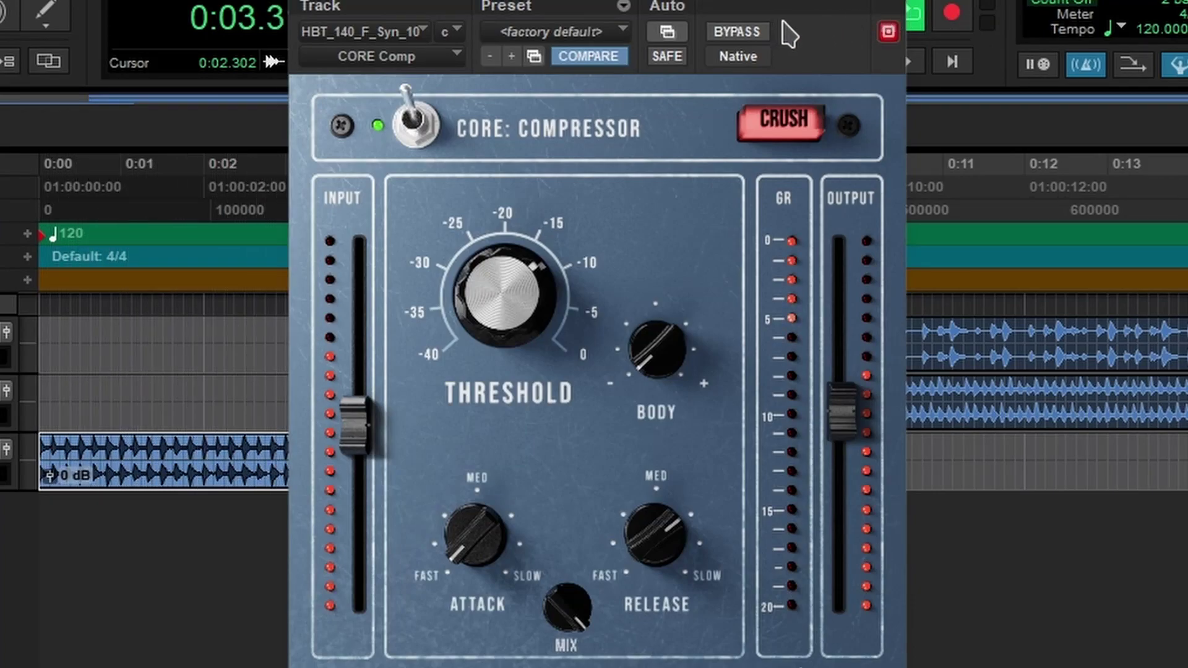
pyautogui.click(742, 35)
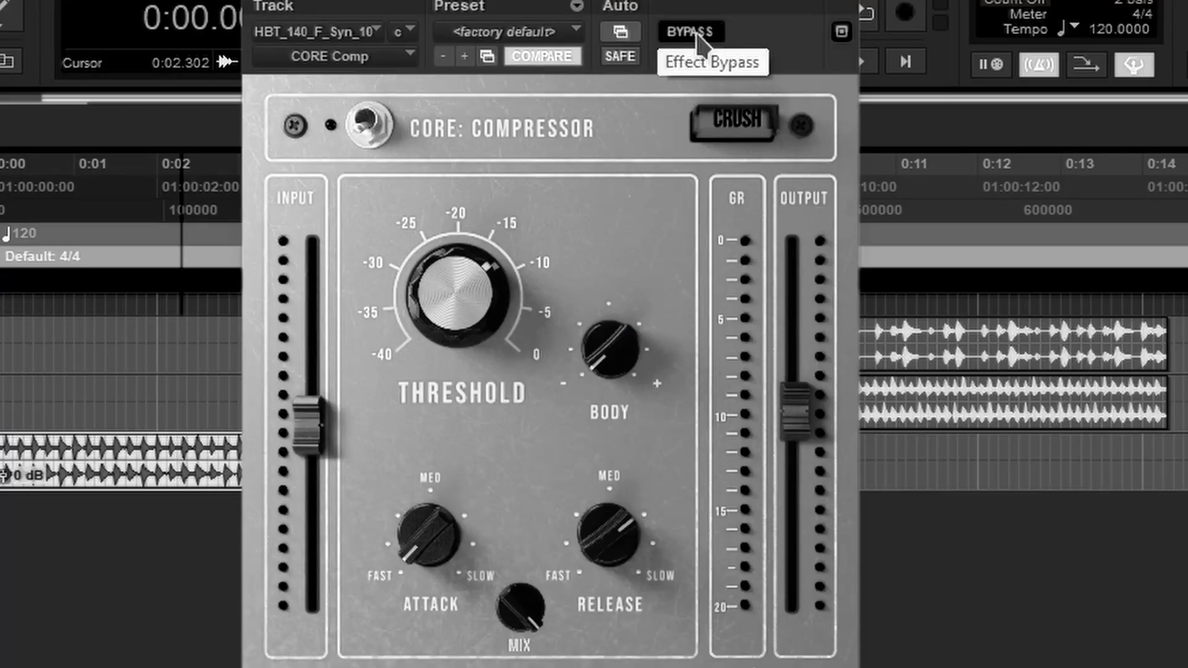
pyautogui.click(633, 137)
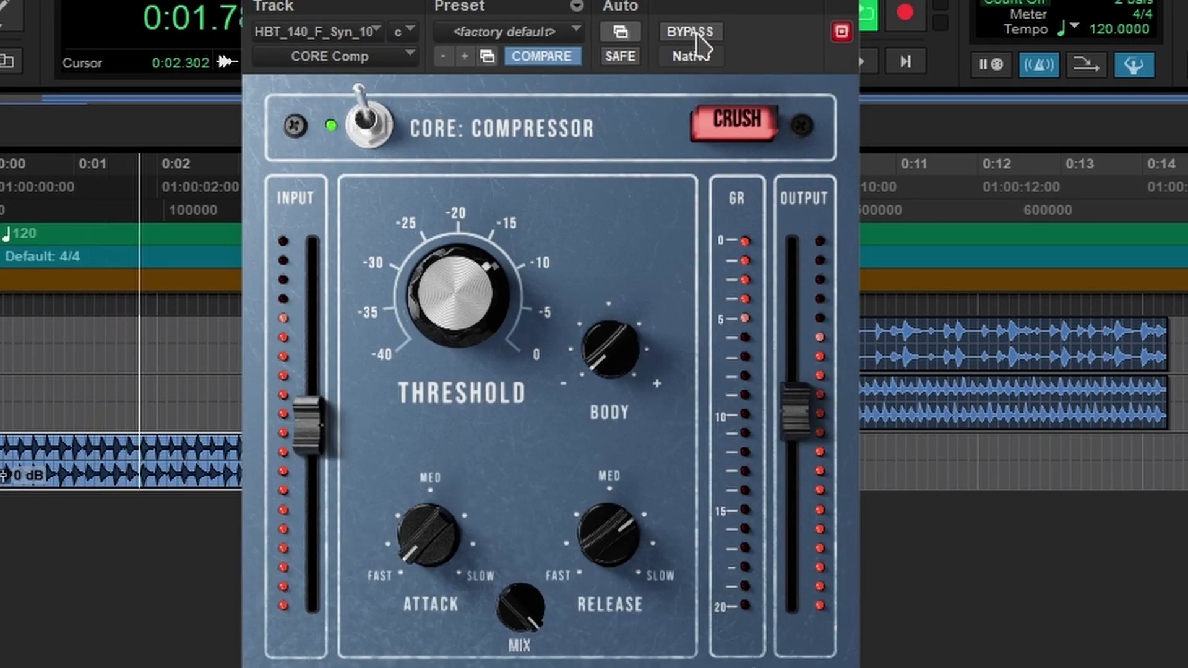
pyautogui.click(696, 36)
pyautogui.click(697, 36)
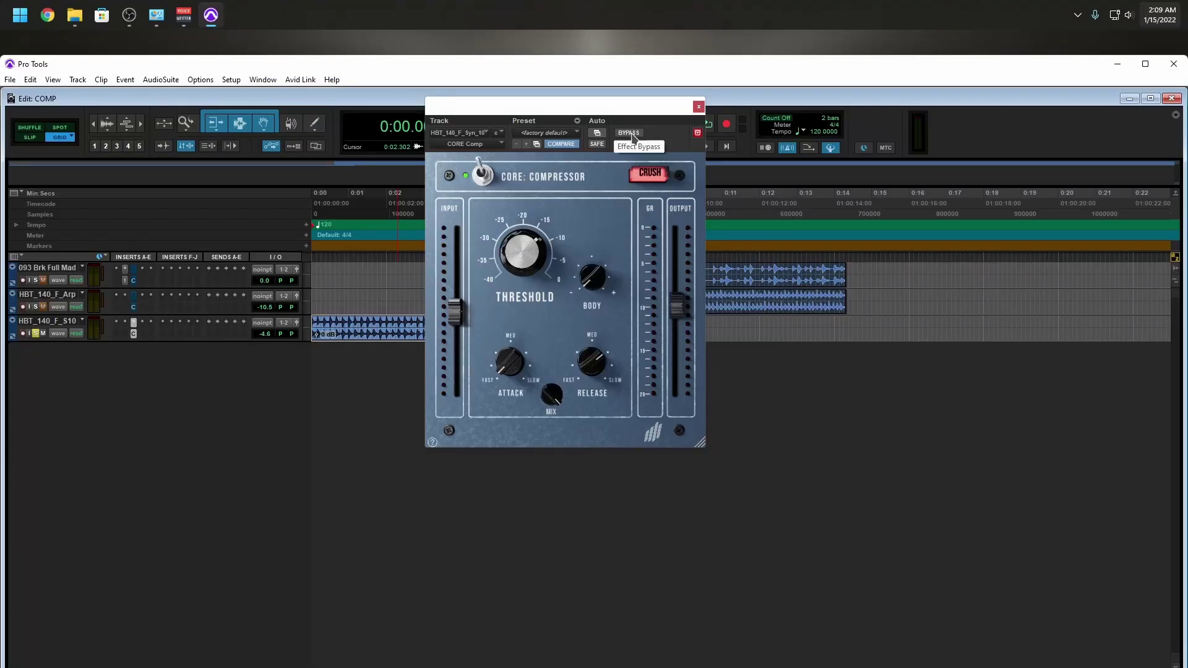
pyautogui.click(632, 136)
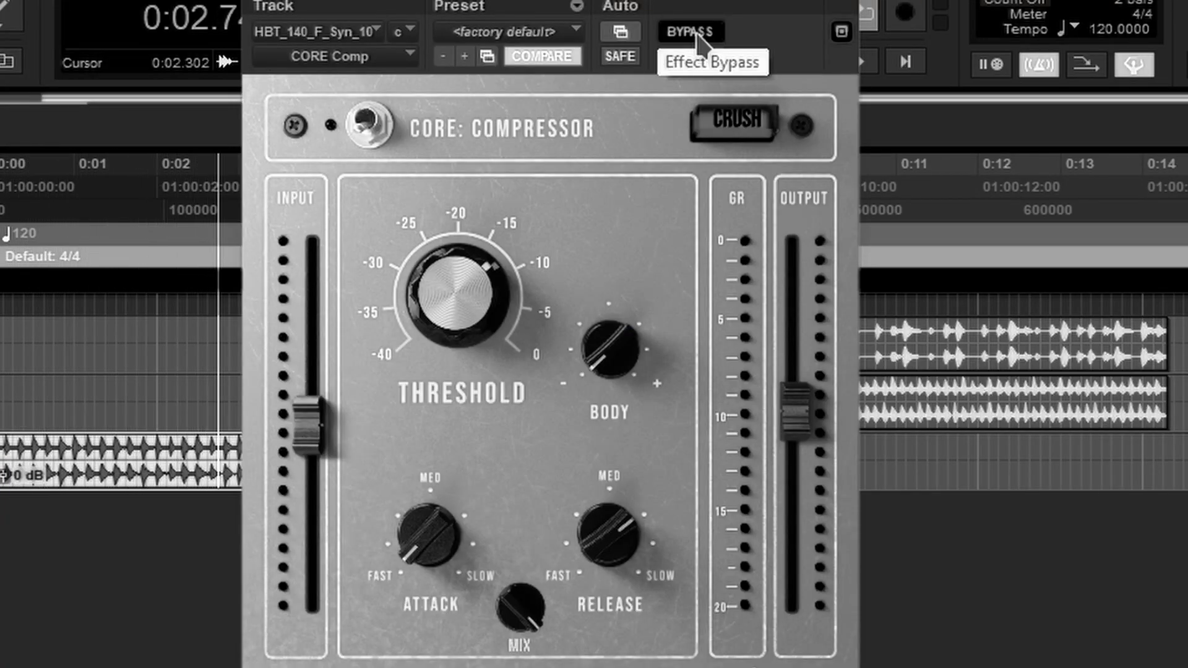
pyautogui.click(698, 37)
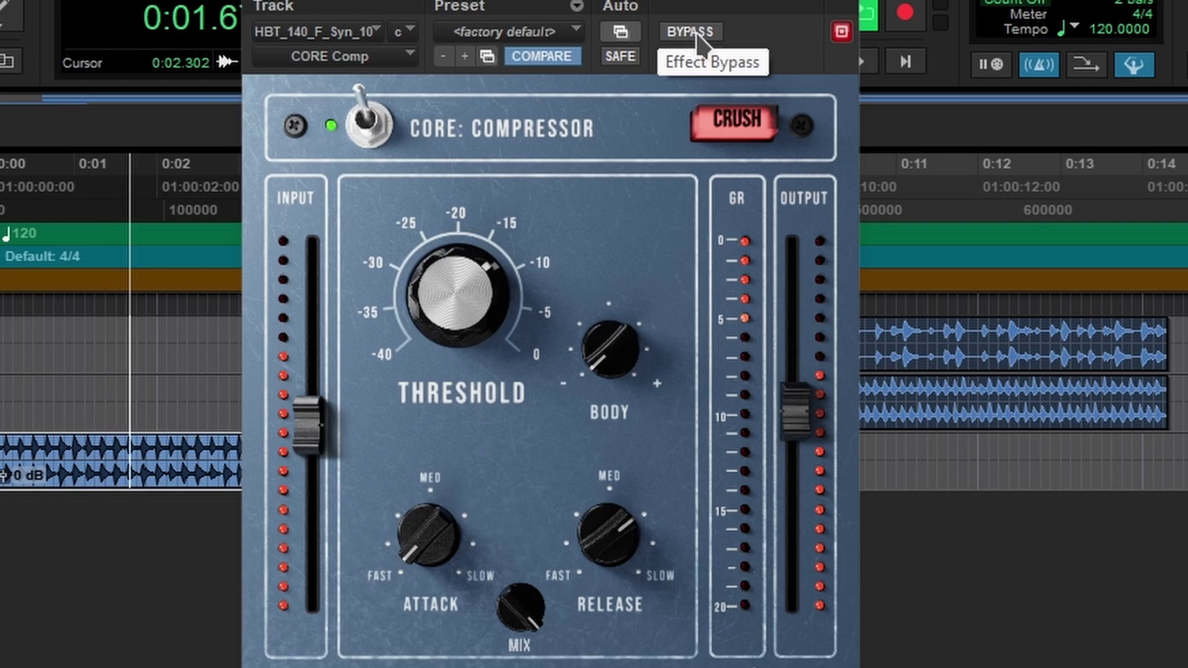
pyautogui.click(698, 37)
pyautogui.click(698, 37)
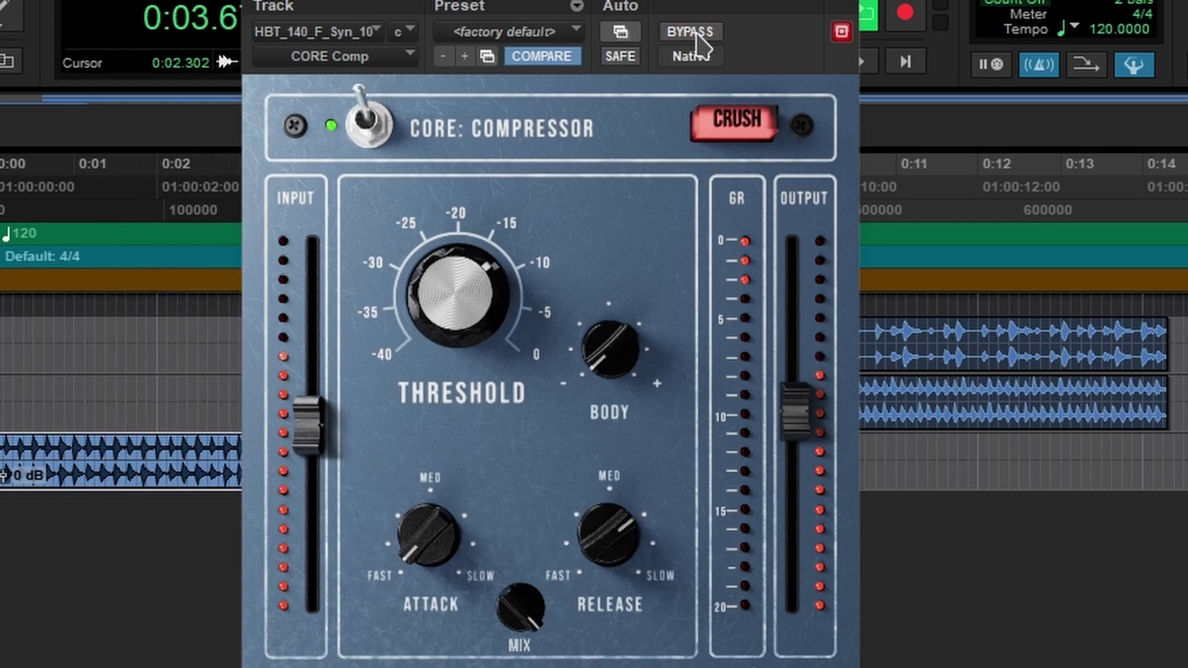
pyautogui.press('space')
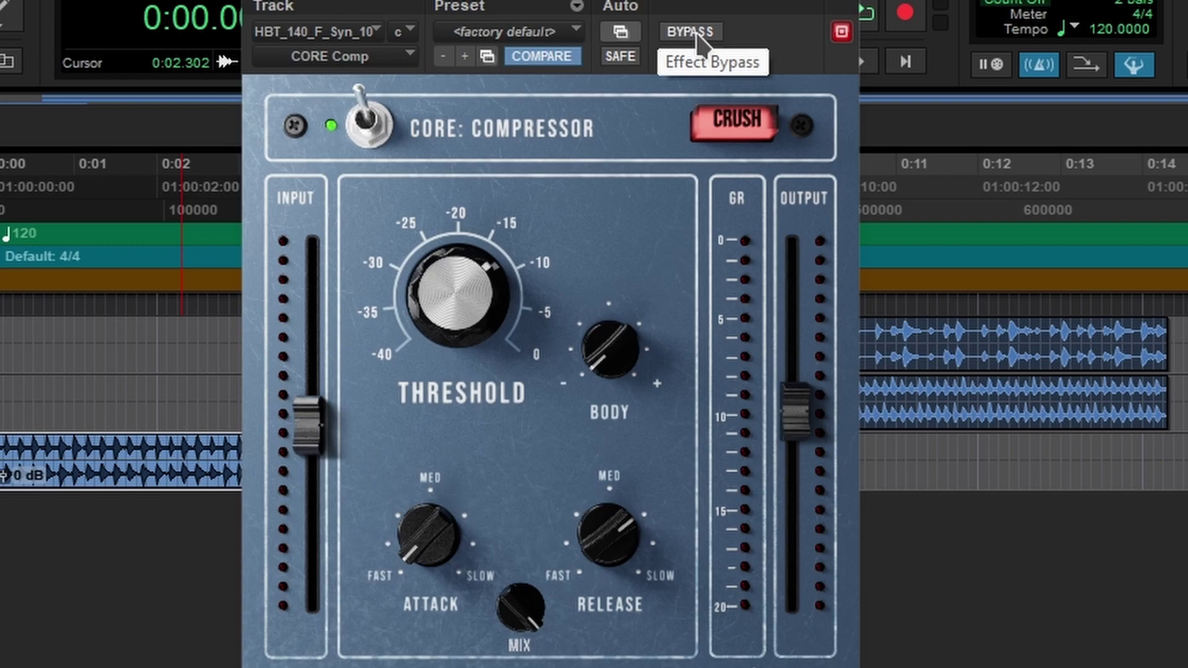
pyautogui.press('space')
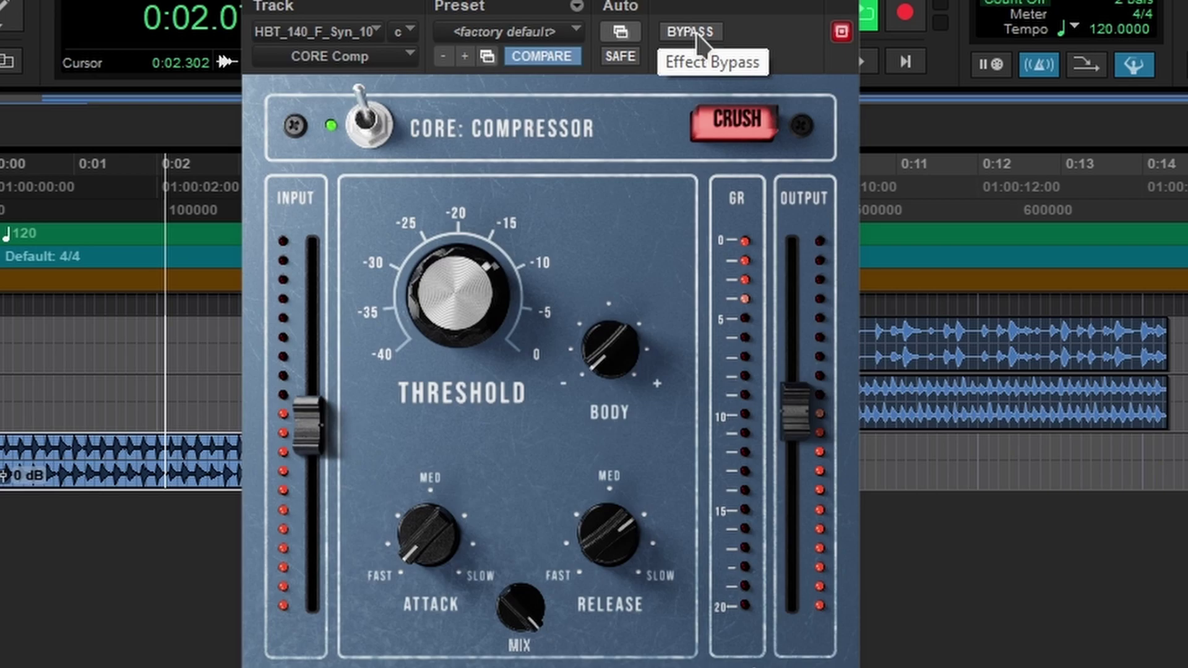
# - Audition slower and faster Release settings, leaving Release past medium toward slow
pyautogui.click(698, 37)
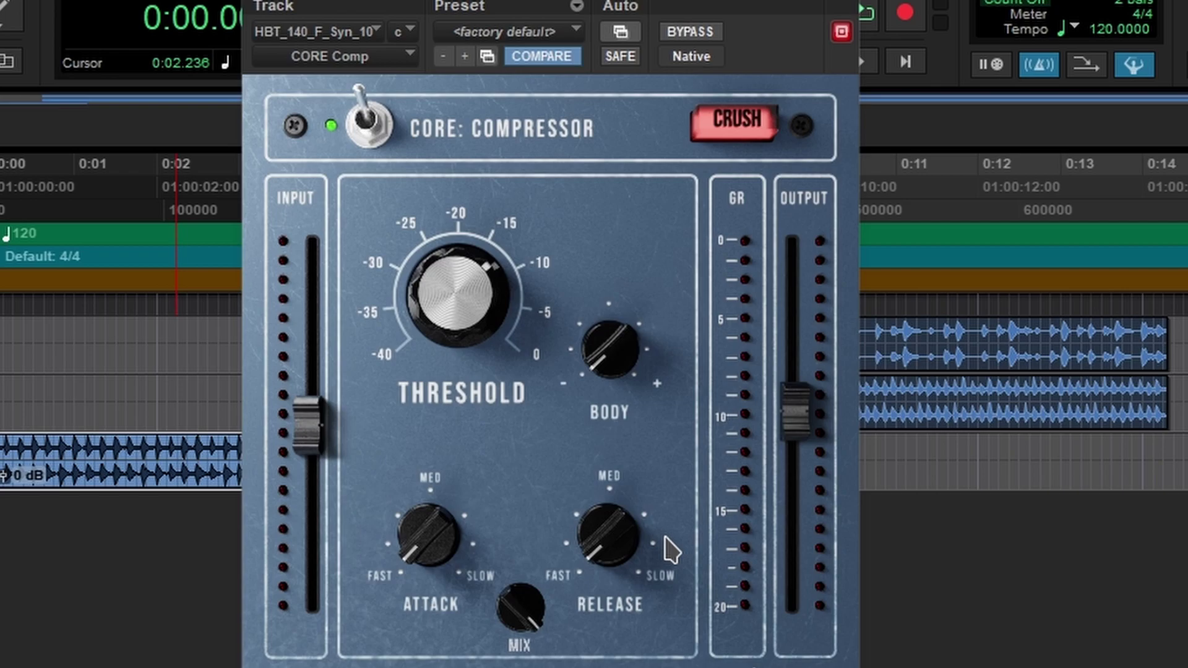
pyautogui.press('space')
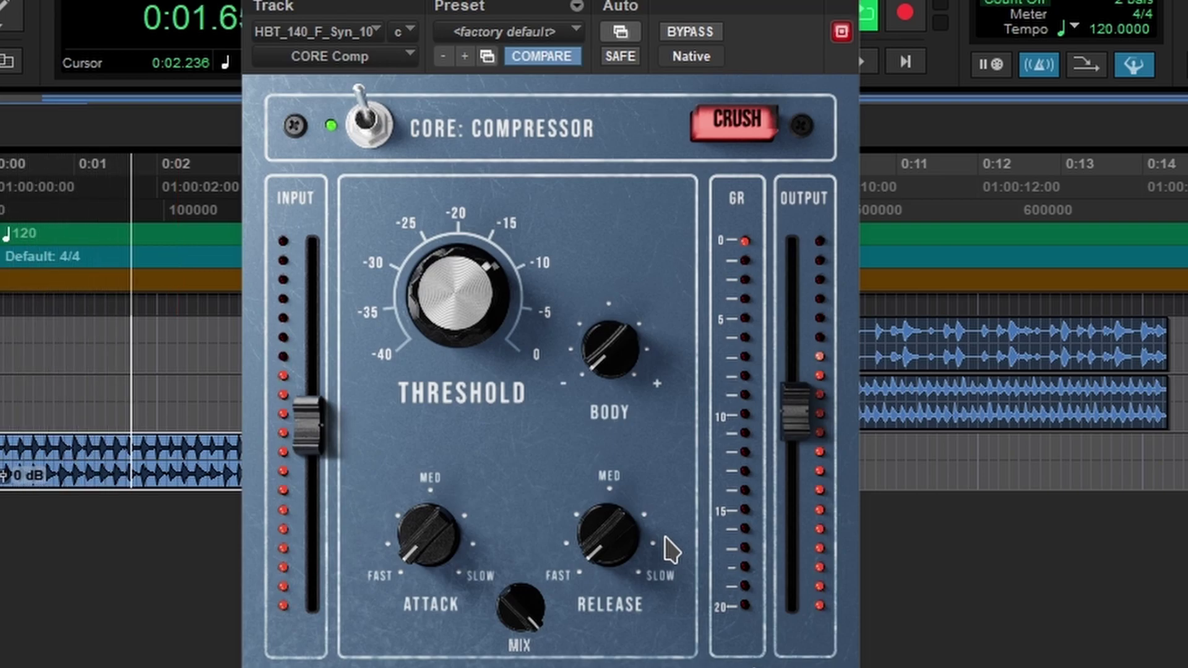
pyautogui.press('space')
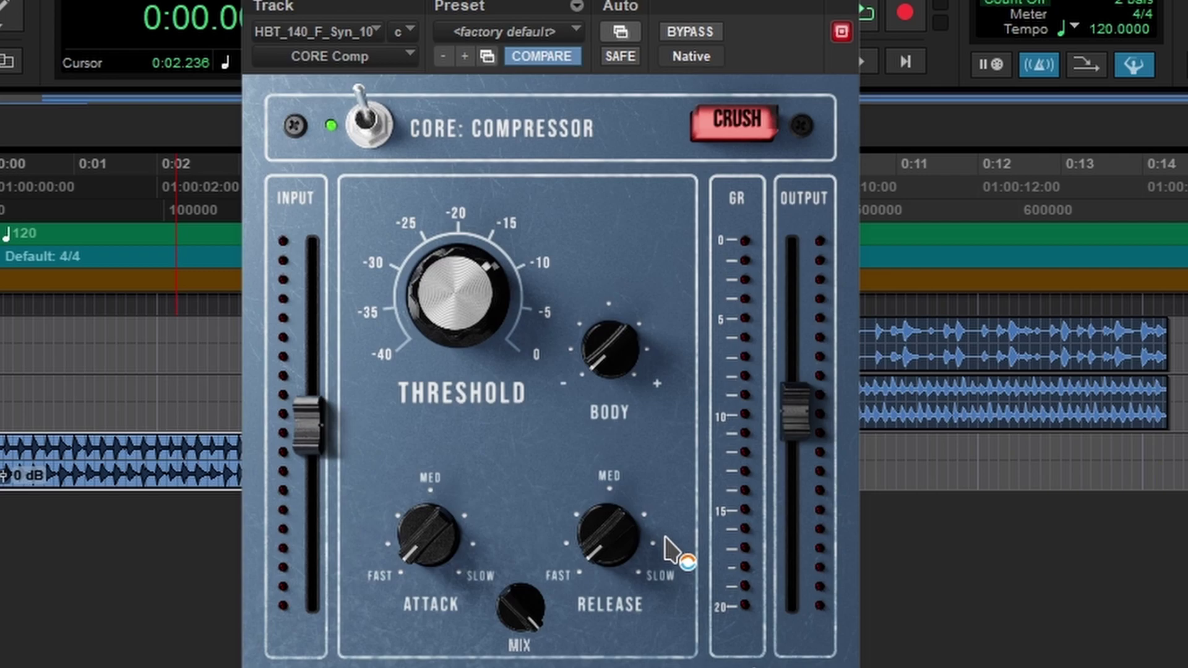
pyautogui.scroll(5, 665, 548)
pyautogui.press('space')
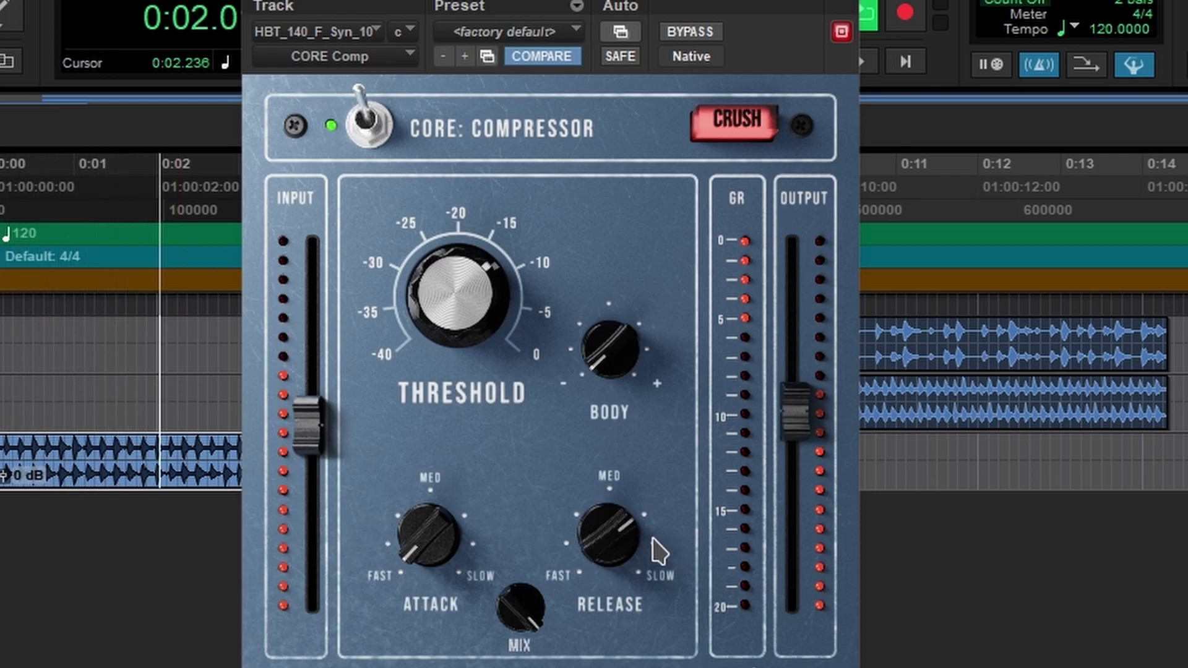
pyautogui.press('space')
pyautogui.moveTo(628, 538); pyautogui.dragTo(626, 576)
pyautogui.press('space')
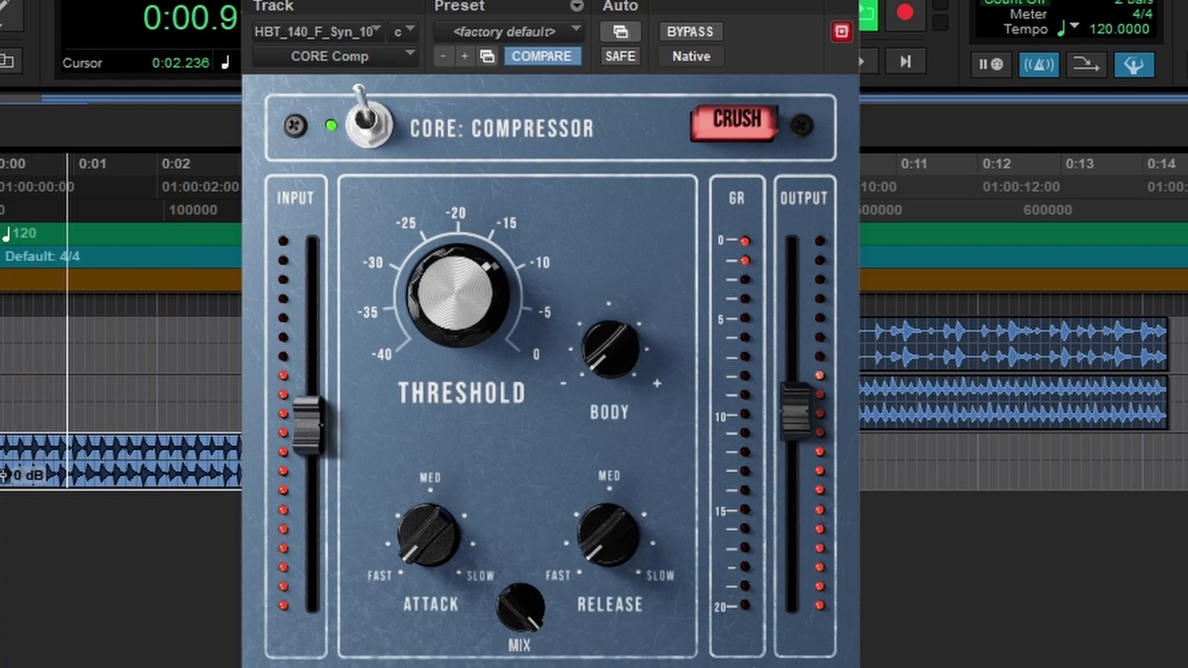
pyautogui.press('space')
pyautogui.scroll(5, 608, 535)
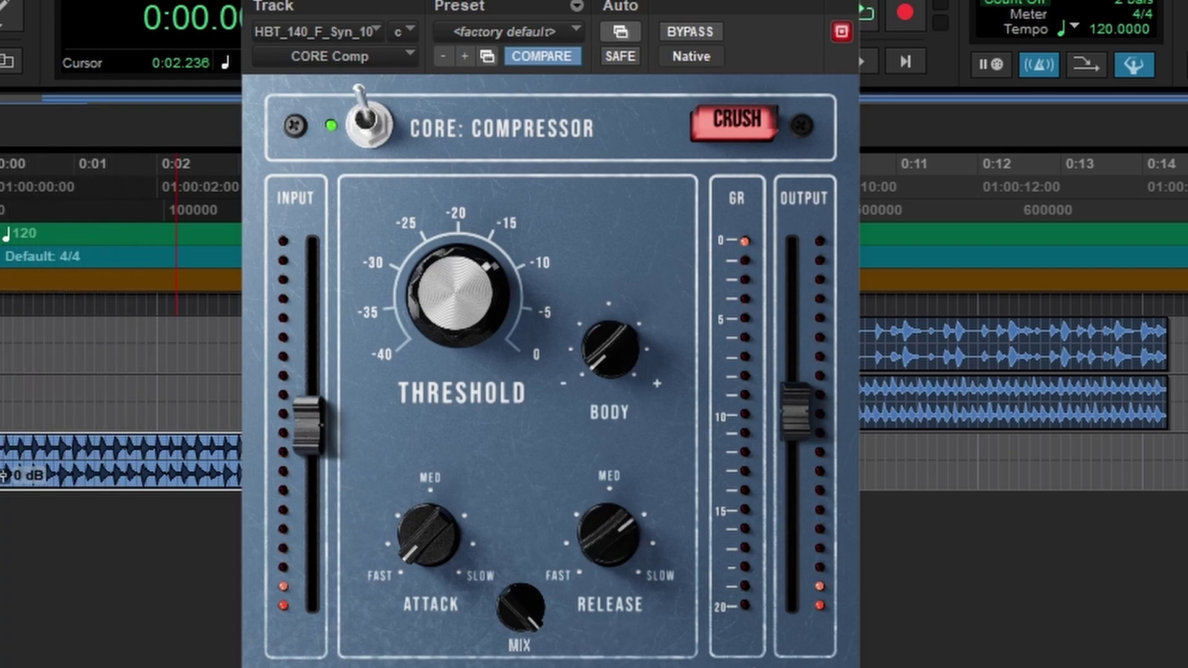
pyautogui.press('space')
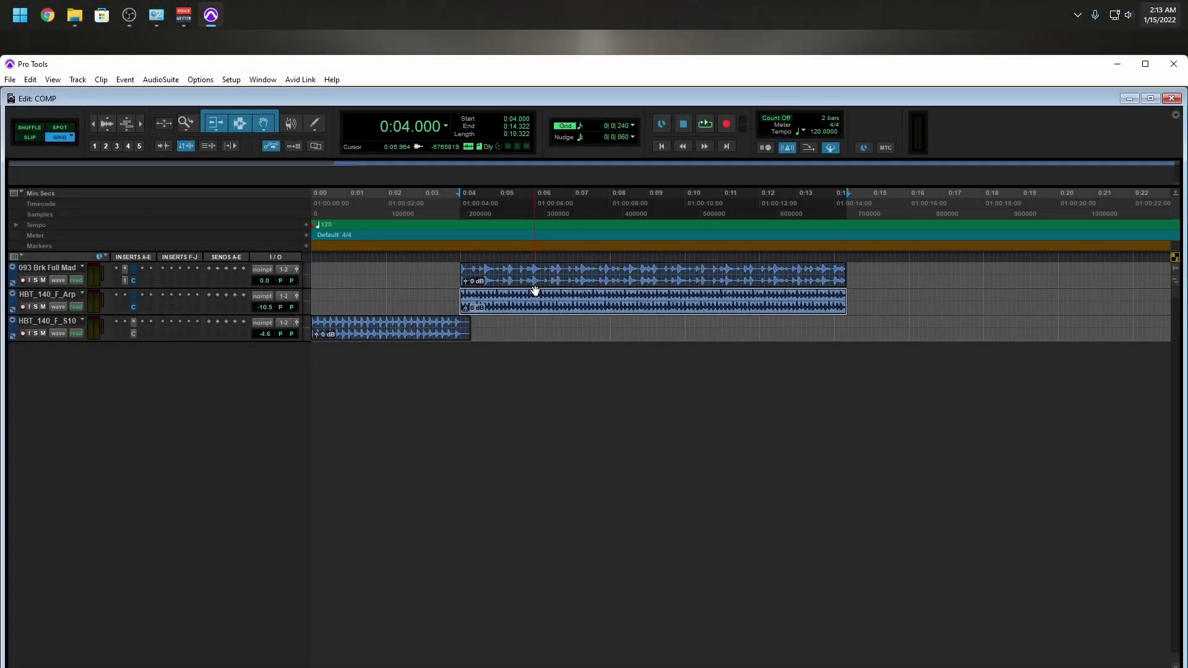
# - Solo the 093 Brk Full Mad drum track and listen to the loop
pyautogui.keyDown('shift'); pyautogui.click(540, 284); pyautogui.keyUp('shift')
pyautogui.hotkey('shift', 's')
pyautogui.press('space')
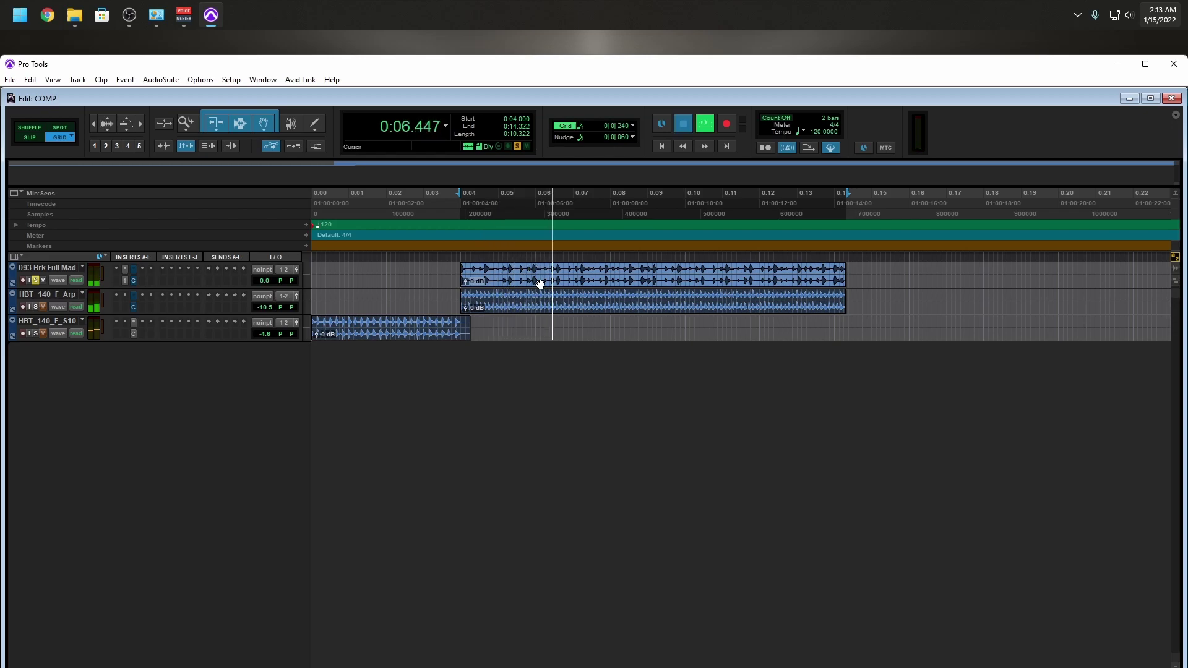
pyautogui.press('space')
# - Enable the drum track's CORE Compressor and A/B it against bypass during playback
pyautogui.click(133, 270)
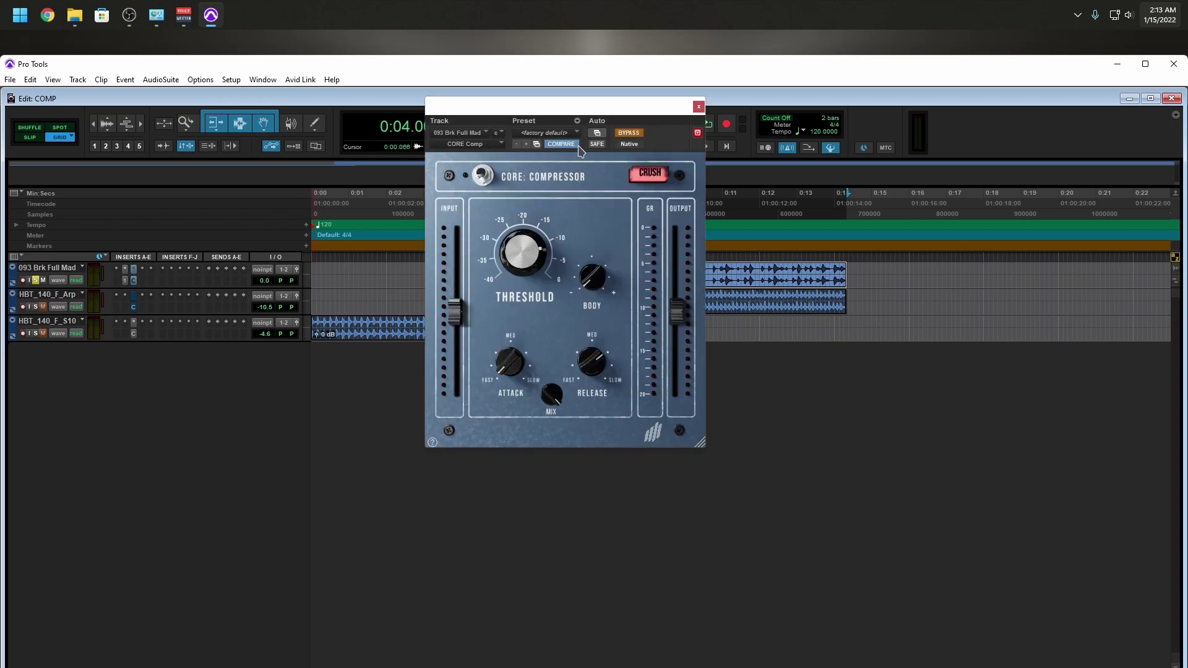
pyautogui.click(634, 135)
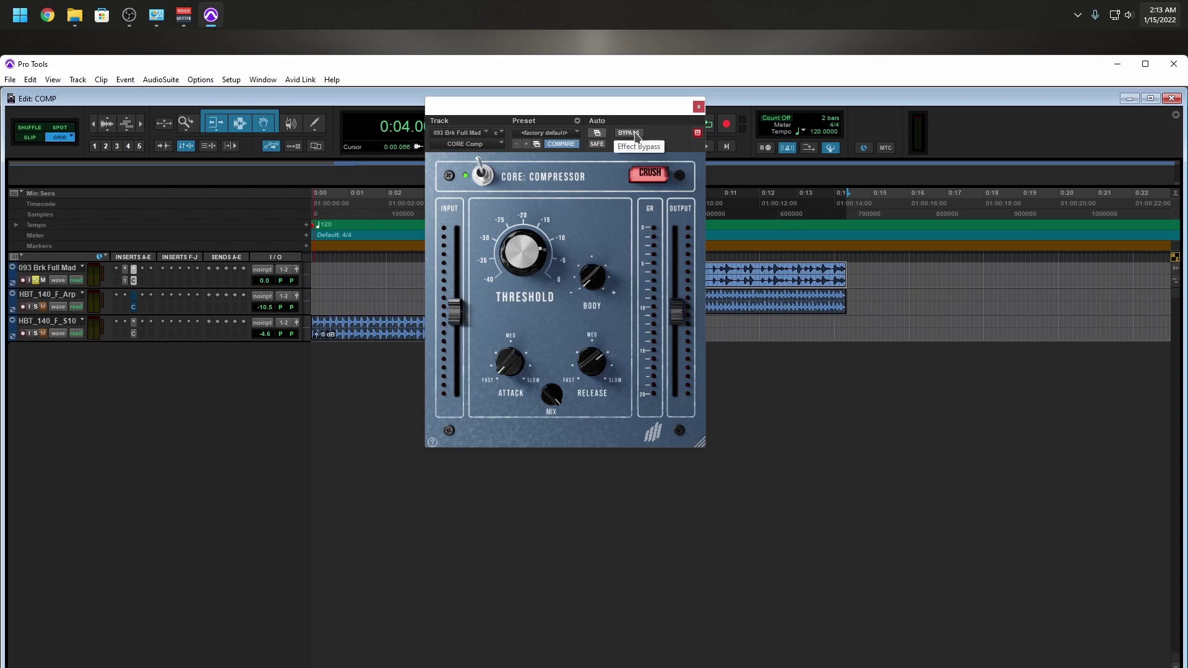
pyautogui.press('space')
pyautogui.moveTo(523, 221)
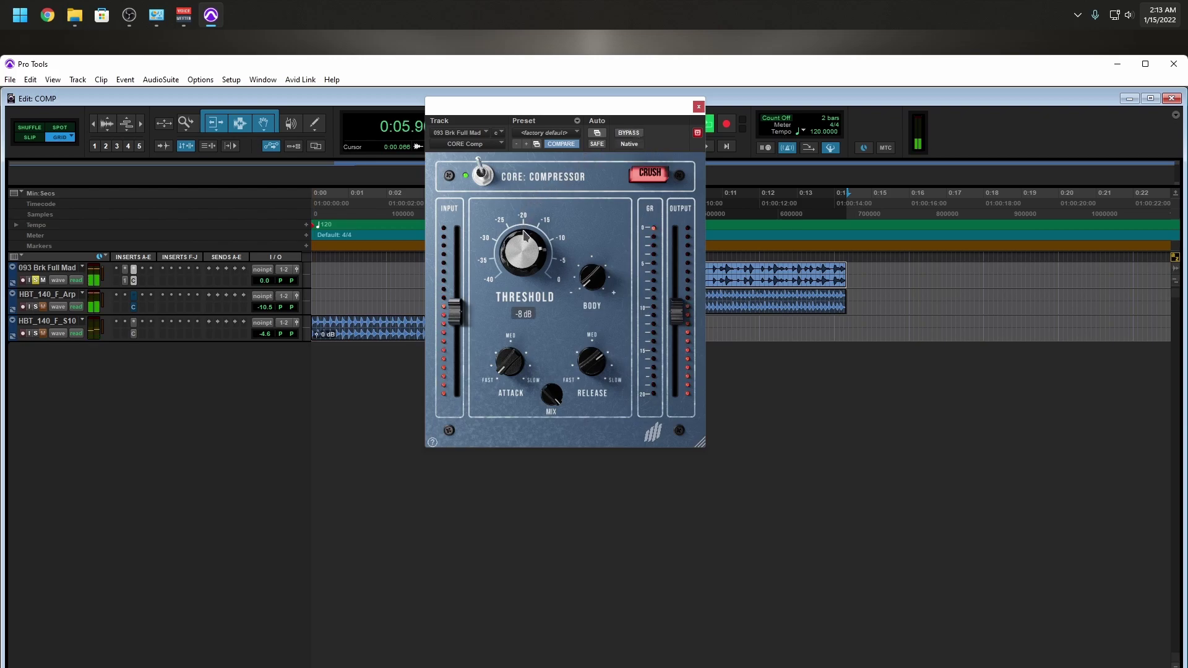
pyautogui.click(628, 134)
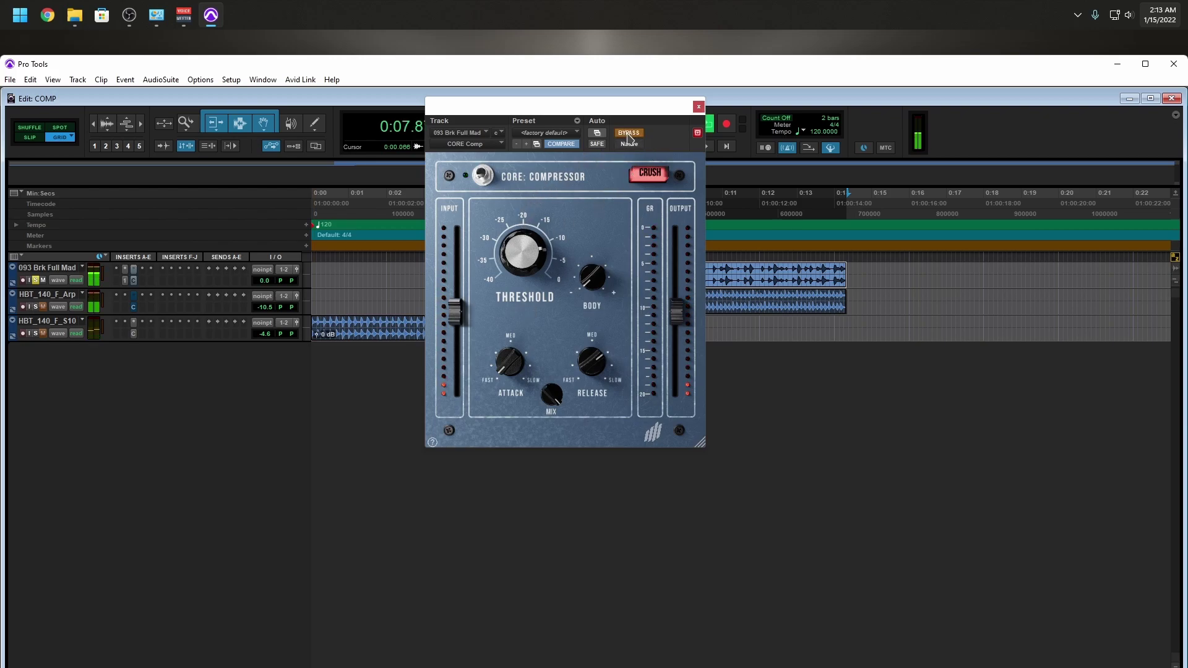
pyautogui.click(629, 133)
pyautogui.press('space')
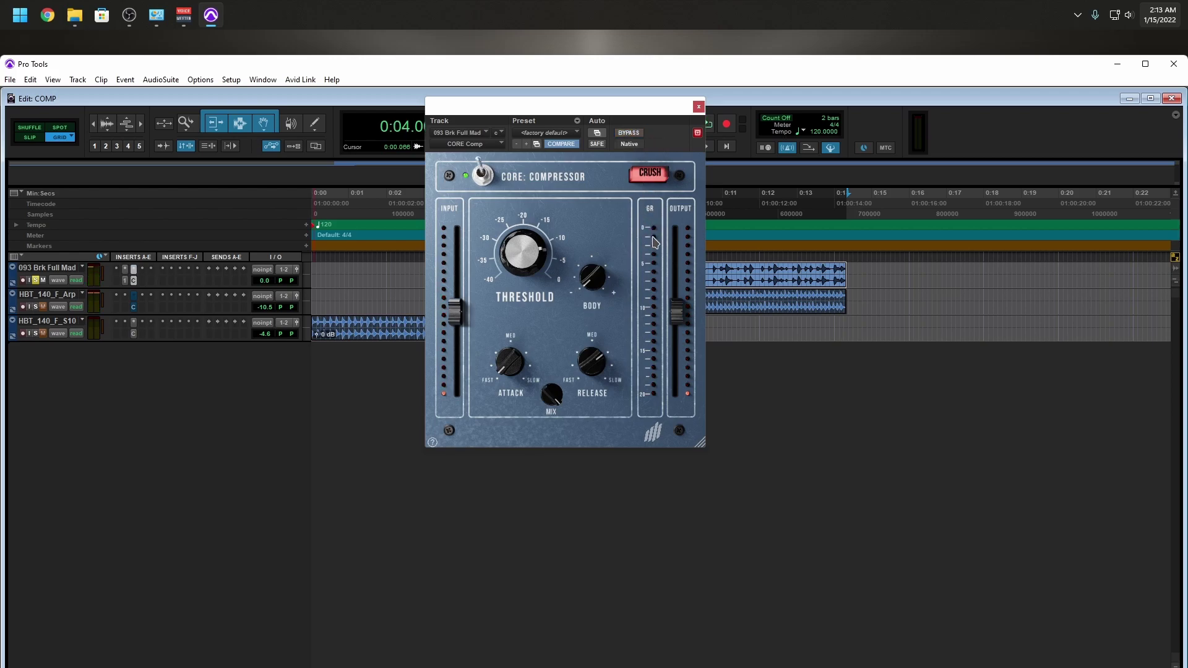
pyautogui.press('space')
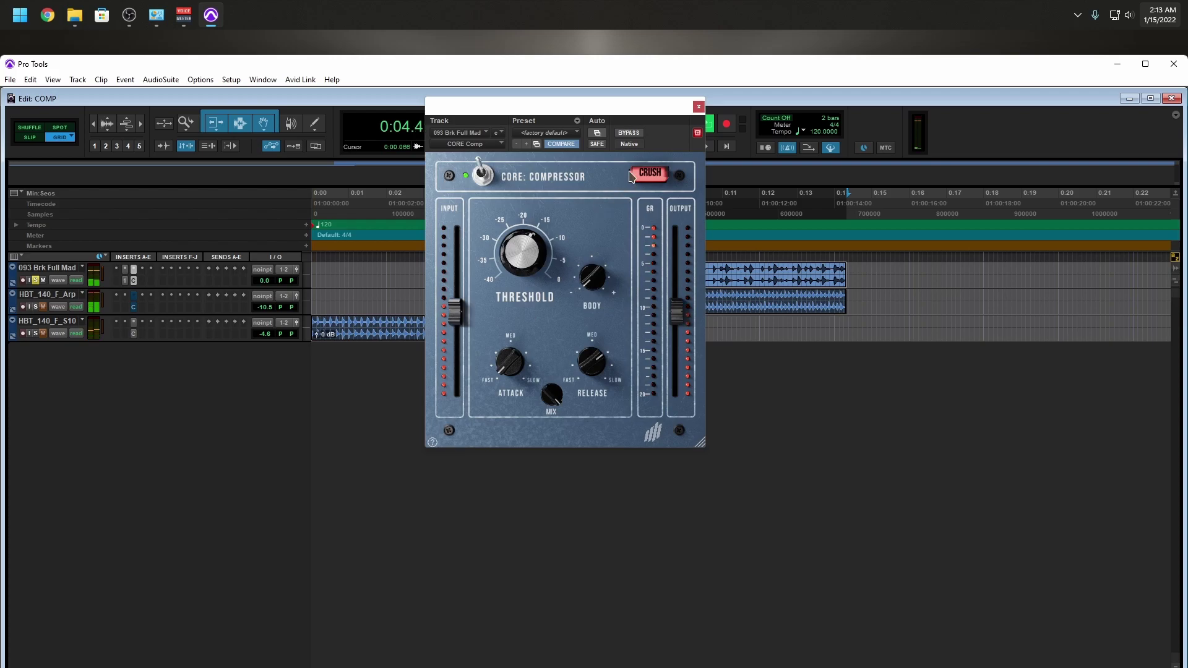
pyautogui.click(627, 135)
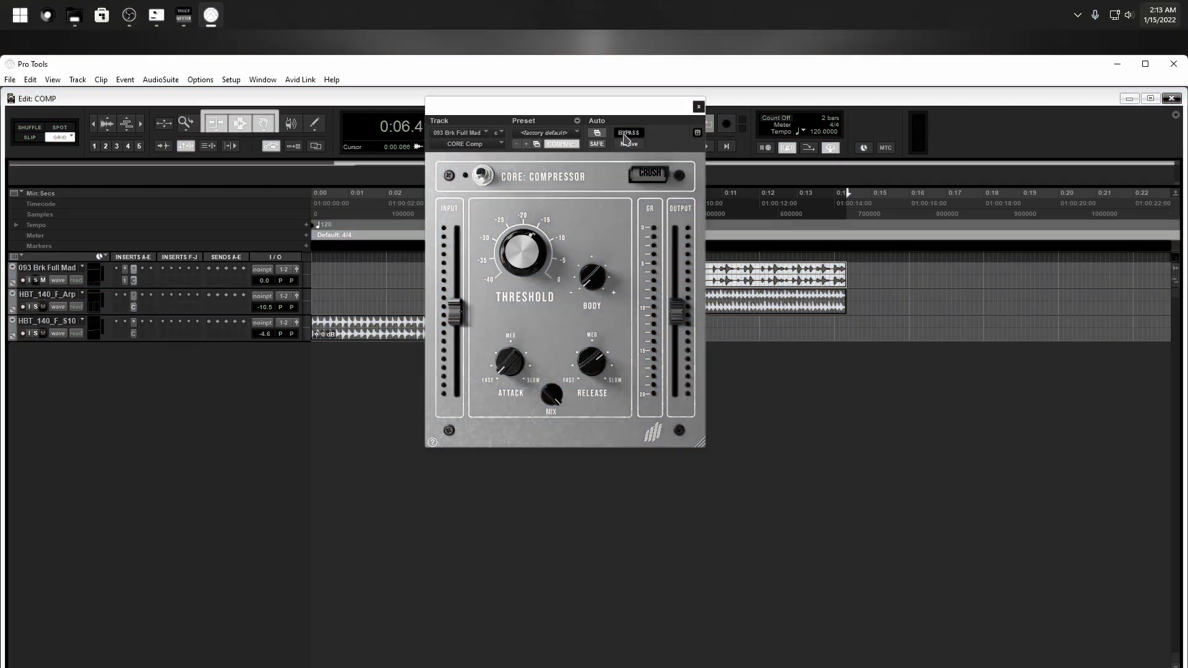
pyautogui.click(627, 135)
pyautogui.press('space')
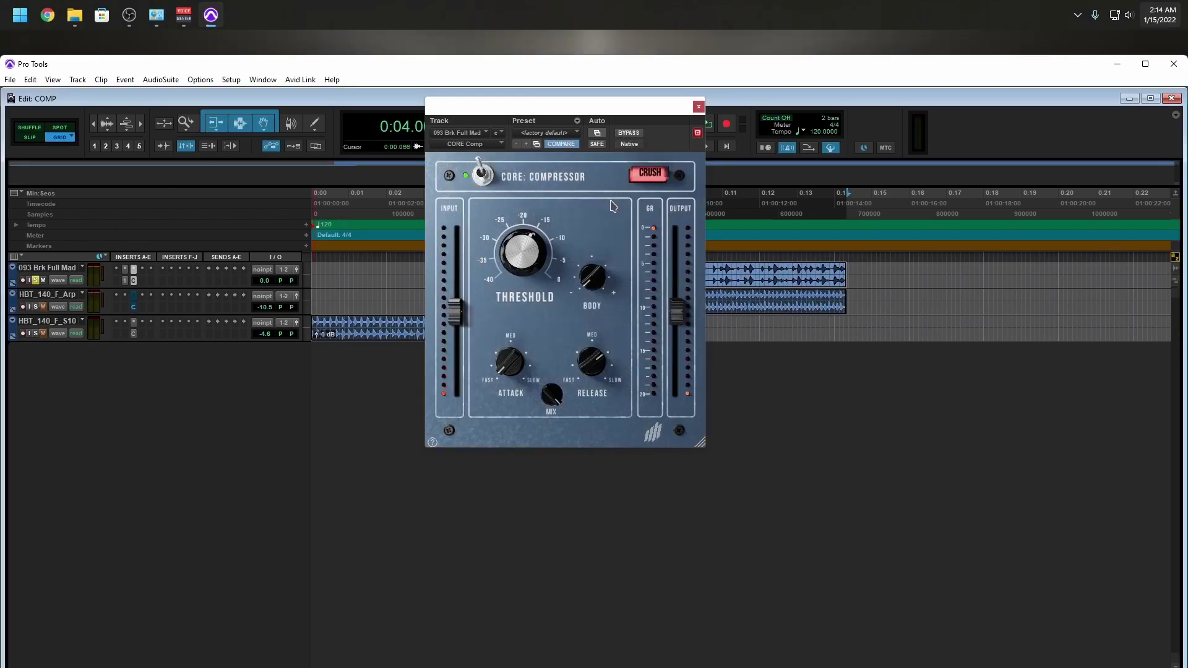
# - Raise Body to 5.0 dB and compare it against the bypassed sound
pyautogui.moveTo(593, 294)
pyautogui.moveTo(590, 276); pyautogui.dragTo(600, 187)
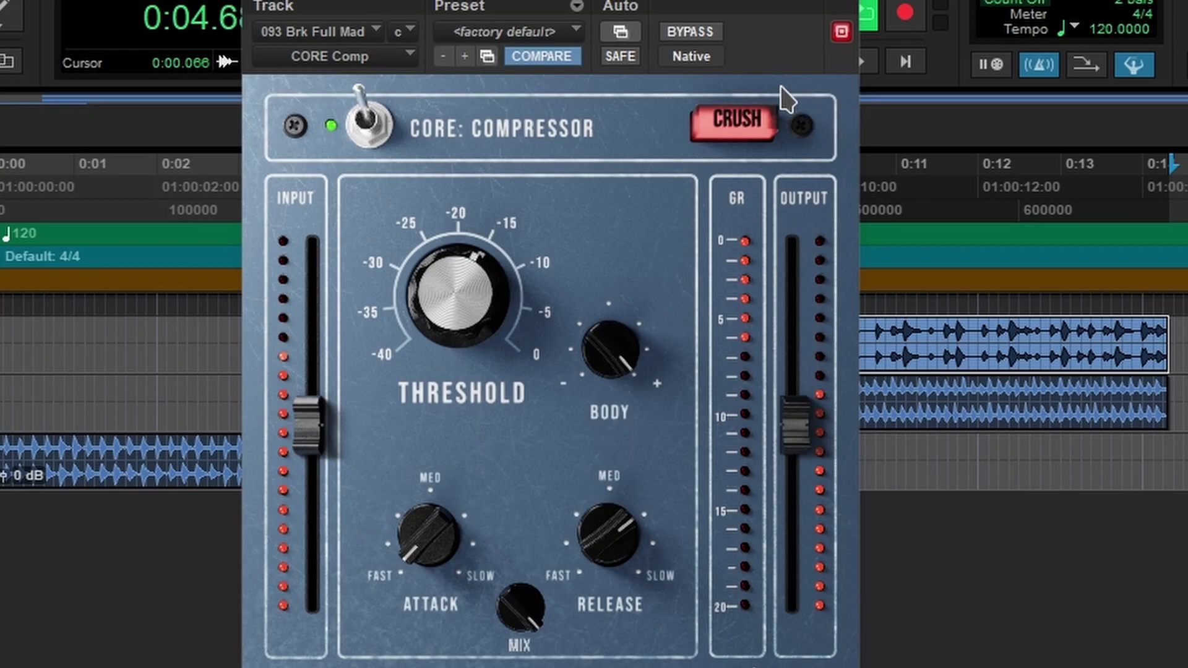
pyautogui.click(690, 33)
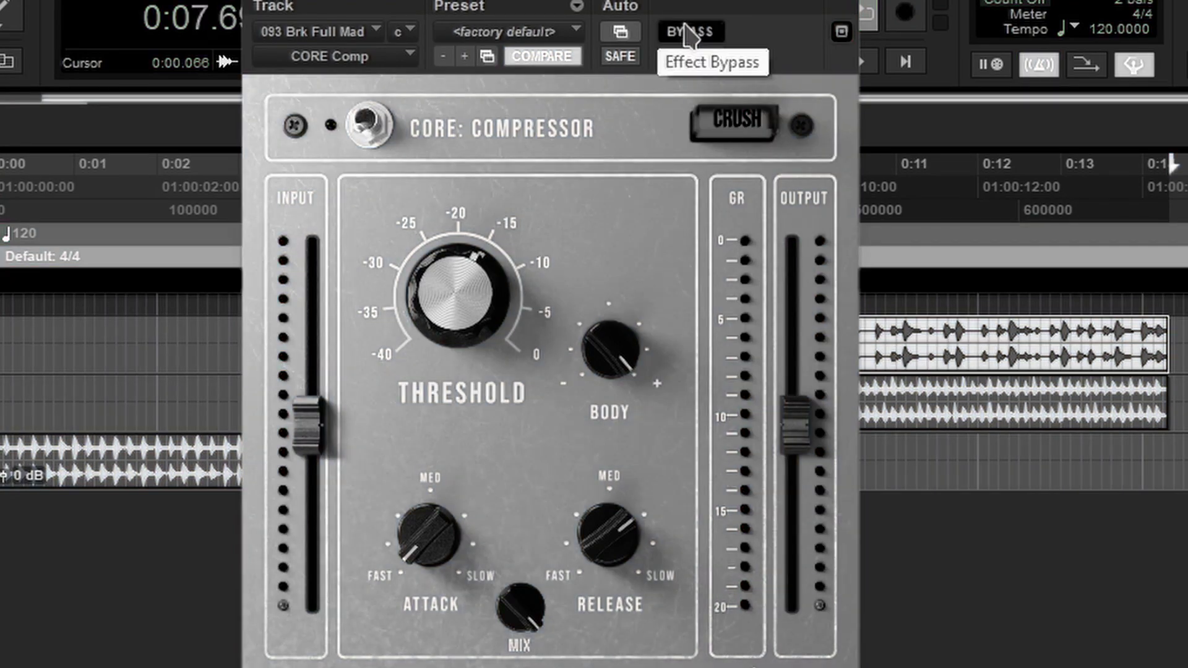
pyautogui.click(690, 32)
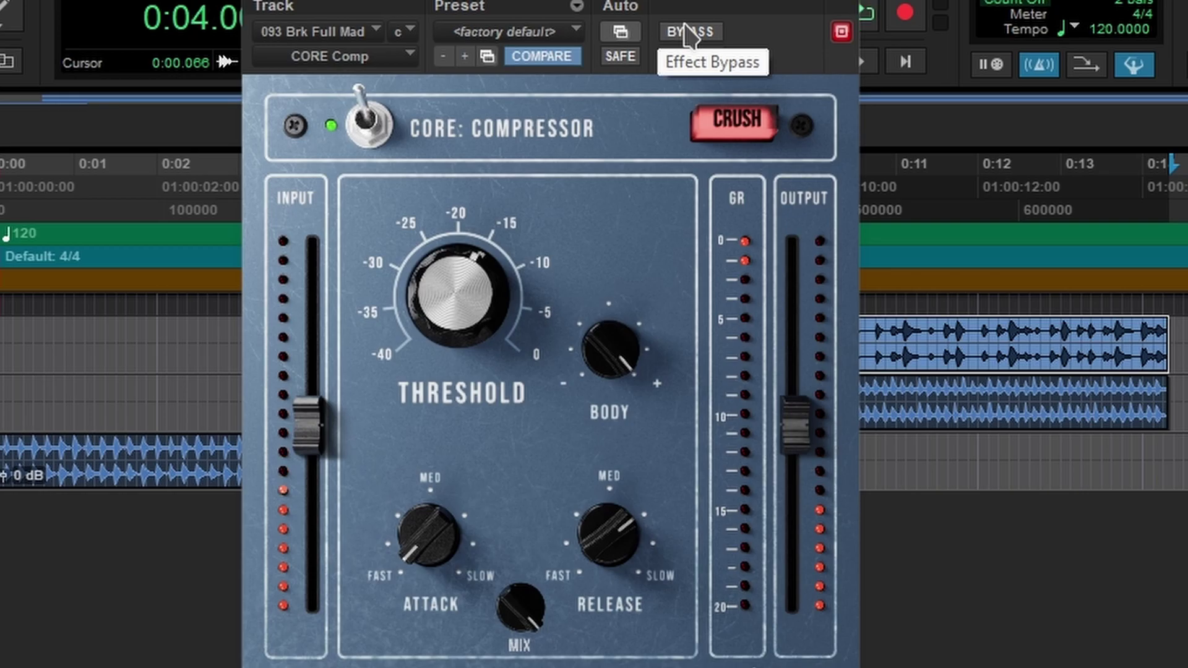
# - Try Crush mode on, then switch it back off
pyautogui.moveTo(597, 347)
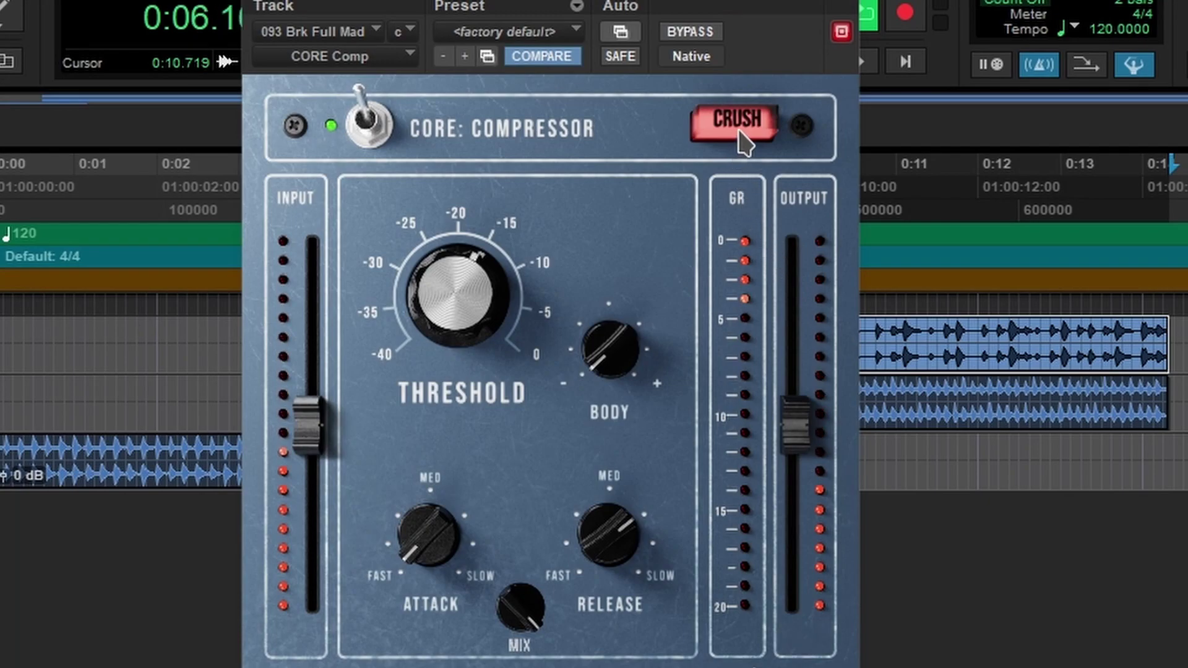
pyautogui.click(739, 132)
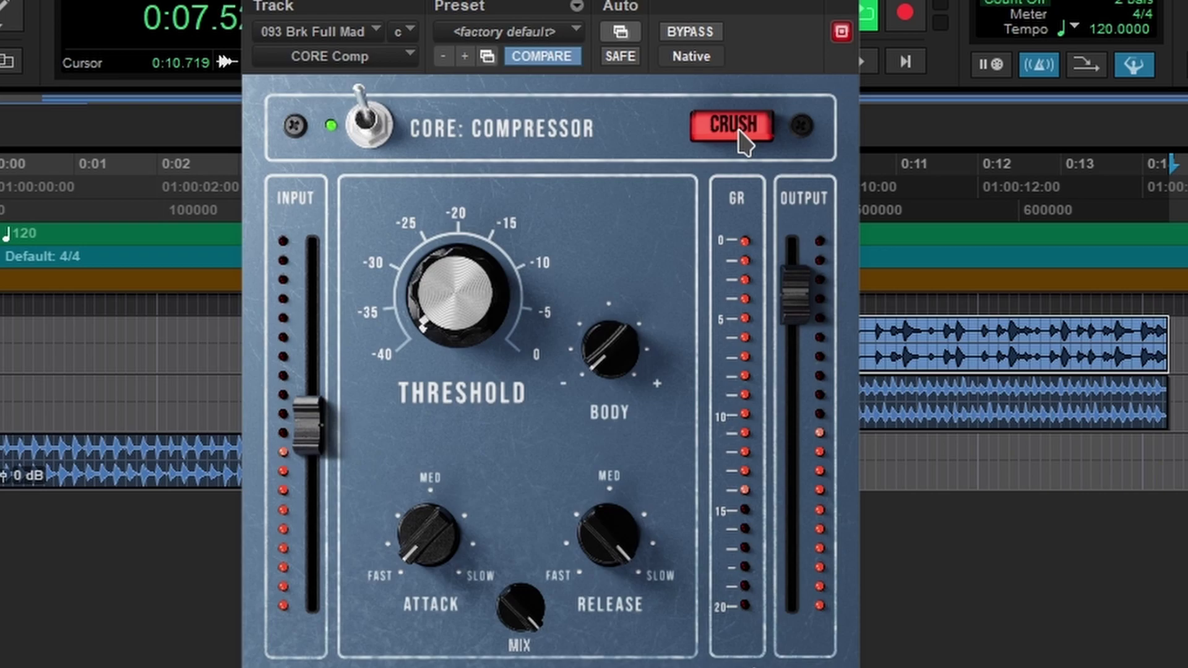
pyautogui.click(736, 127)
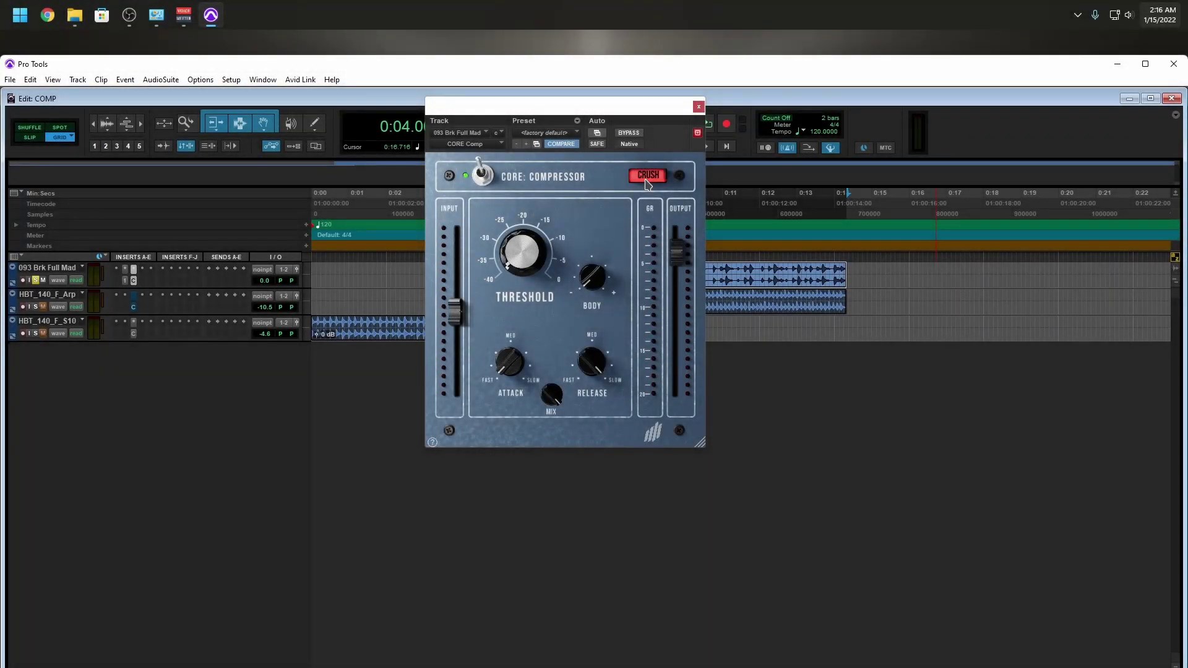
# - Toggle Crush off and back on, leaving it engaged
pyautogui.click(646, 179)
pyautogui.moveTo(512, 288)
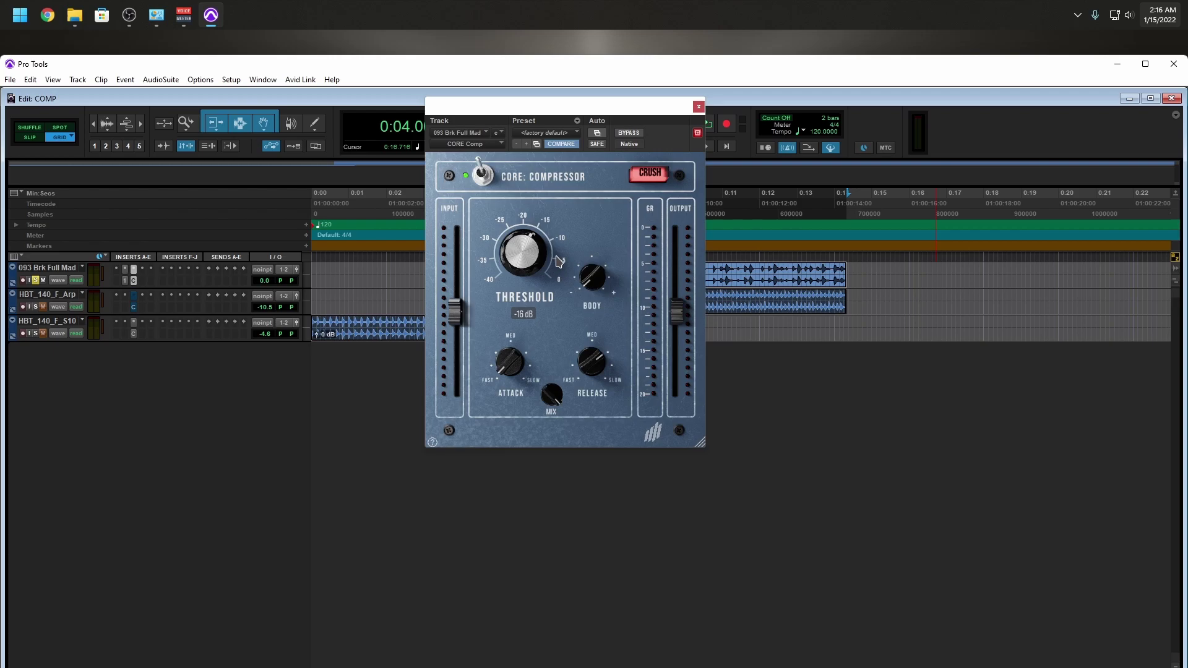
pyautogui.click(650, 178)
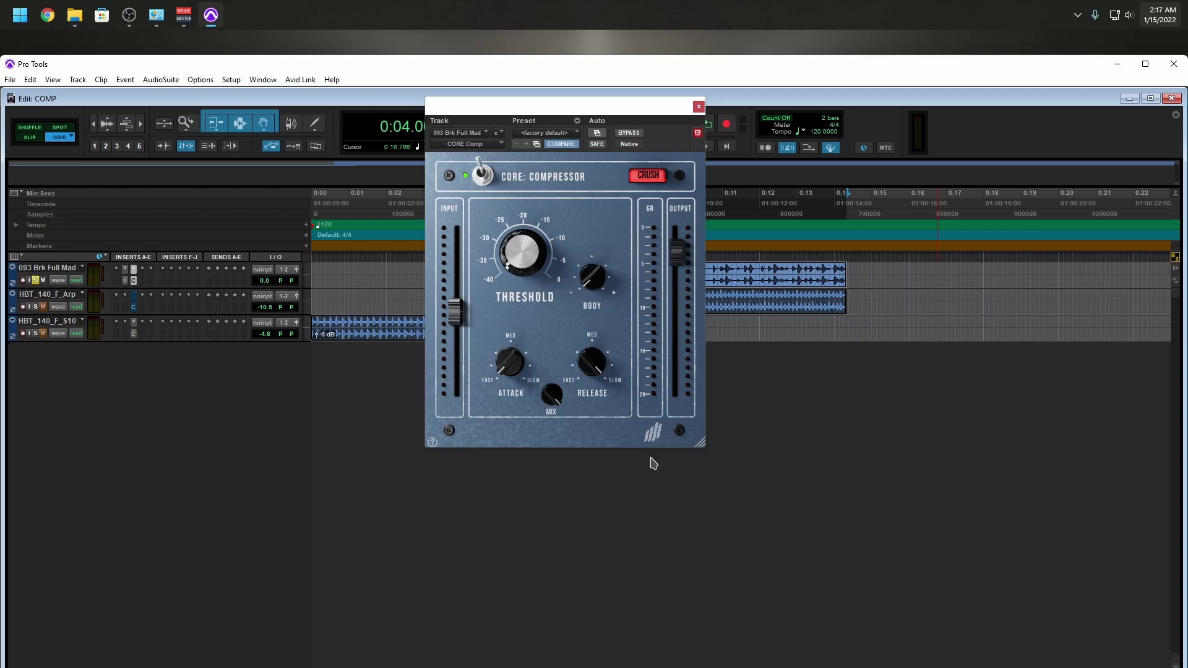
# - Enlarge the compressor window and open the Kit Plugins website from its logo
pyautogui.moveTo(707, 447); pyautogui.dragTo(838, 523)
pyautogui.moveTo(700, 442); pyautogui.dragTo(760, 505)
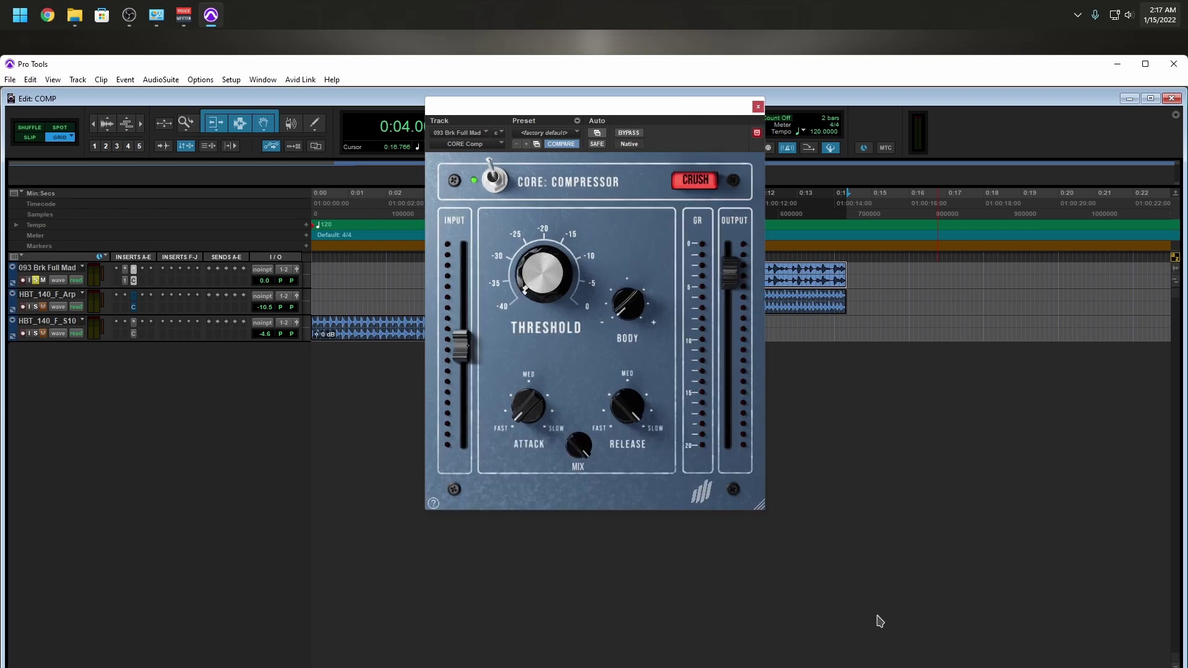
pyautogui.click(703, 495)
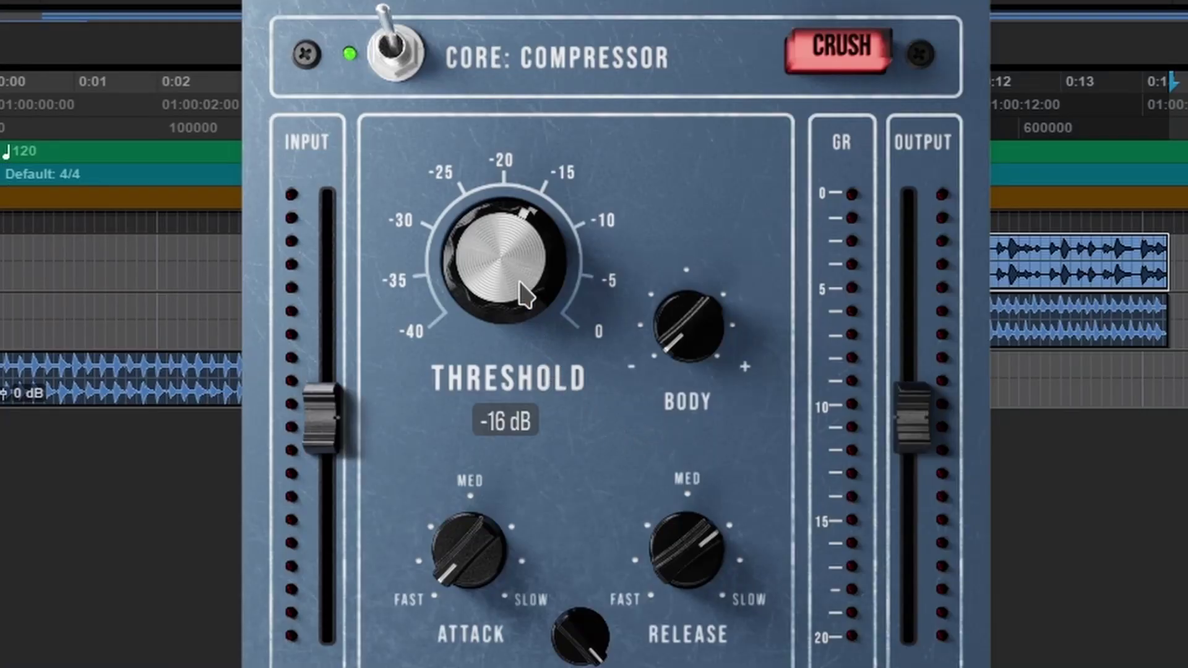
# - Dismiss the Threshold automation menu and drag Threshold to -14 dB
pyautogui.rightClick(522, 285)
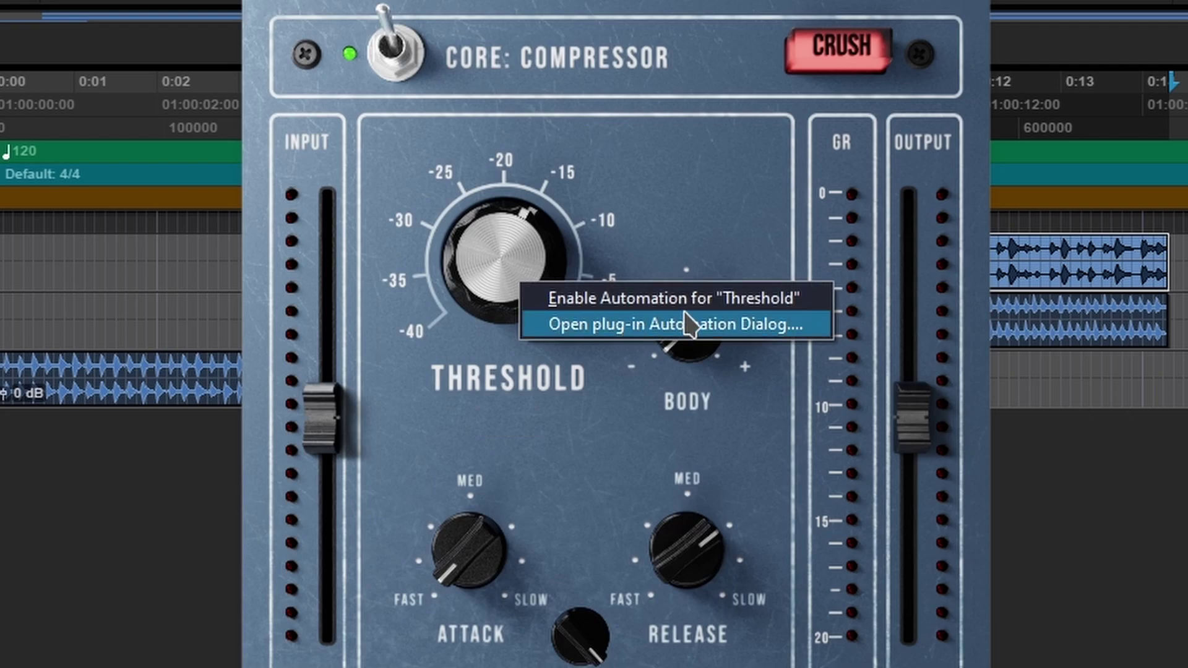
pyautogui.click(318, 419)
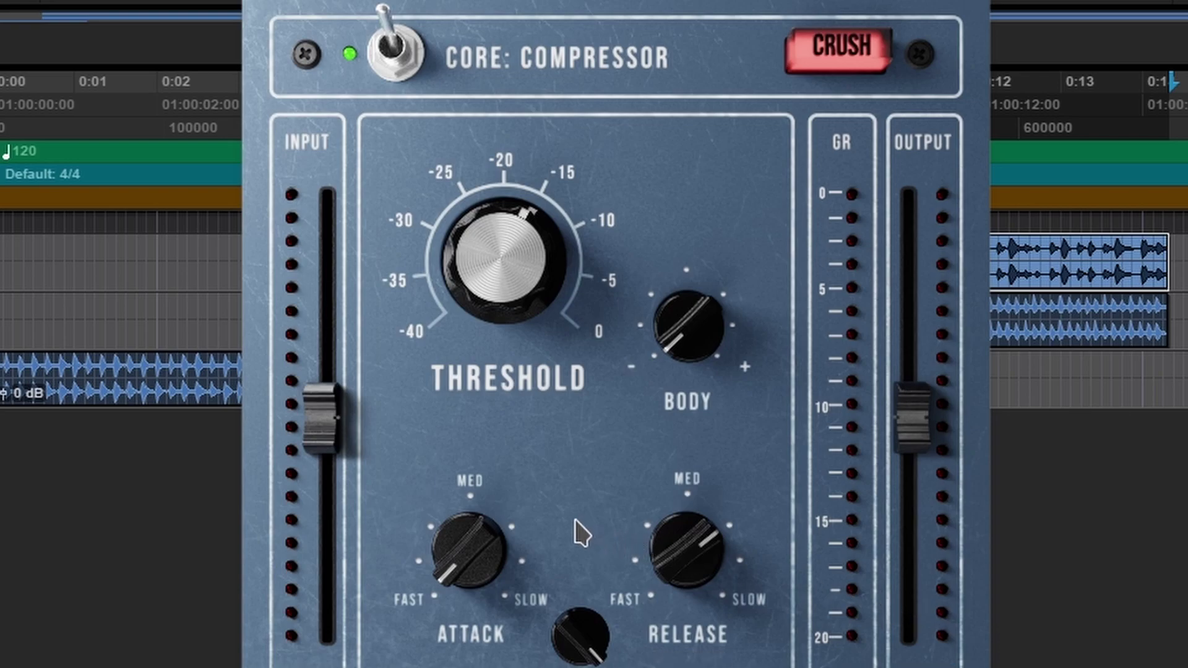
pyautogui.moveTo(458, 281)
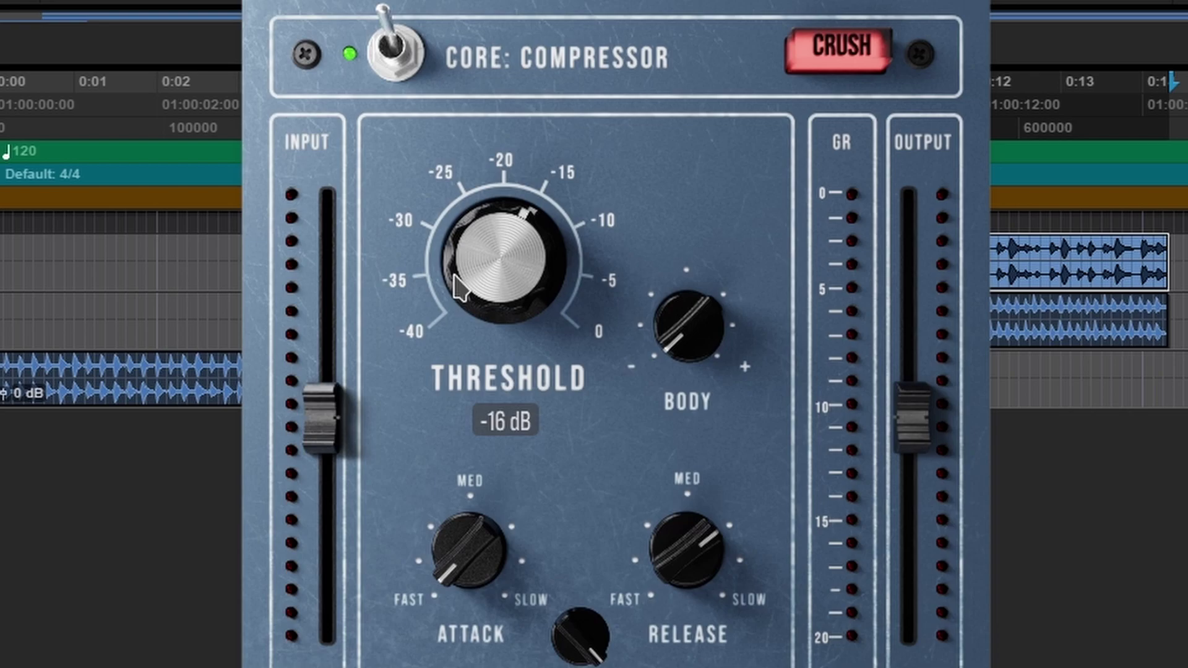
pyautogui.moveTo(467, 229)
pyautogui.mouseDown()
pyautogui.moveTo(474, 213)
pyautogui.moveTo(473, 241)
pyautogui.mouseUp()
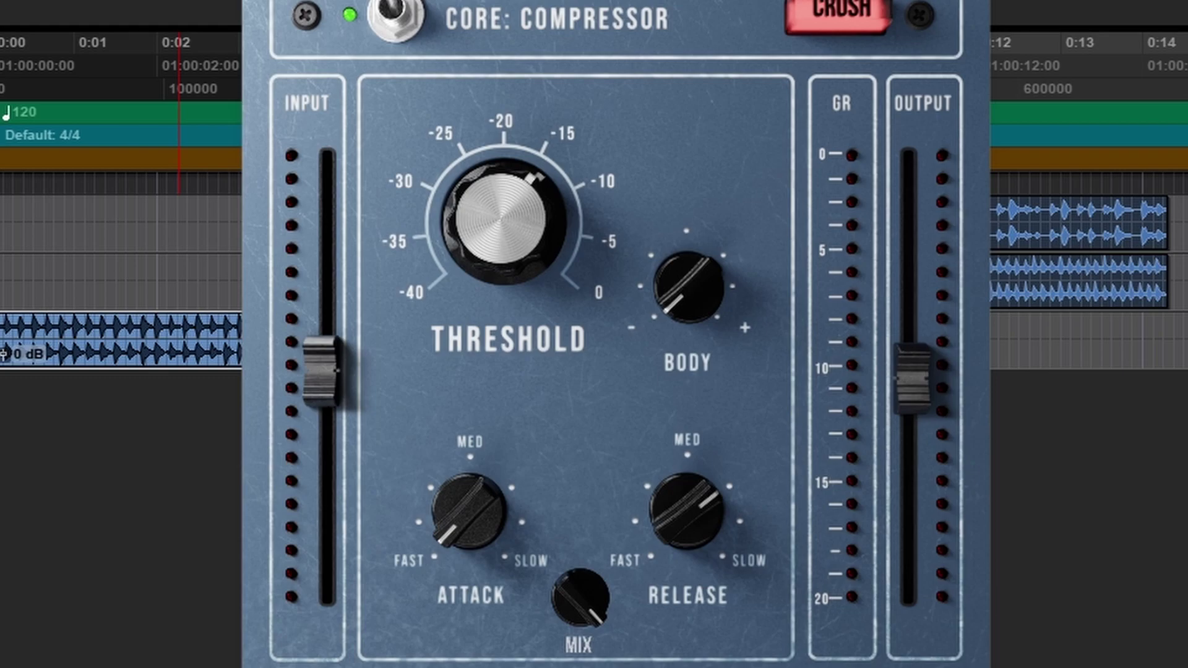
# - Play the right-hand drum loop with Crush on and lower Mix from 77% to 46%
pyautogui.click(1053, 247)
pyautogui.press('space')
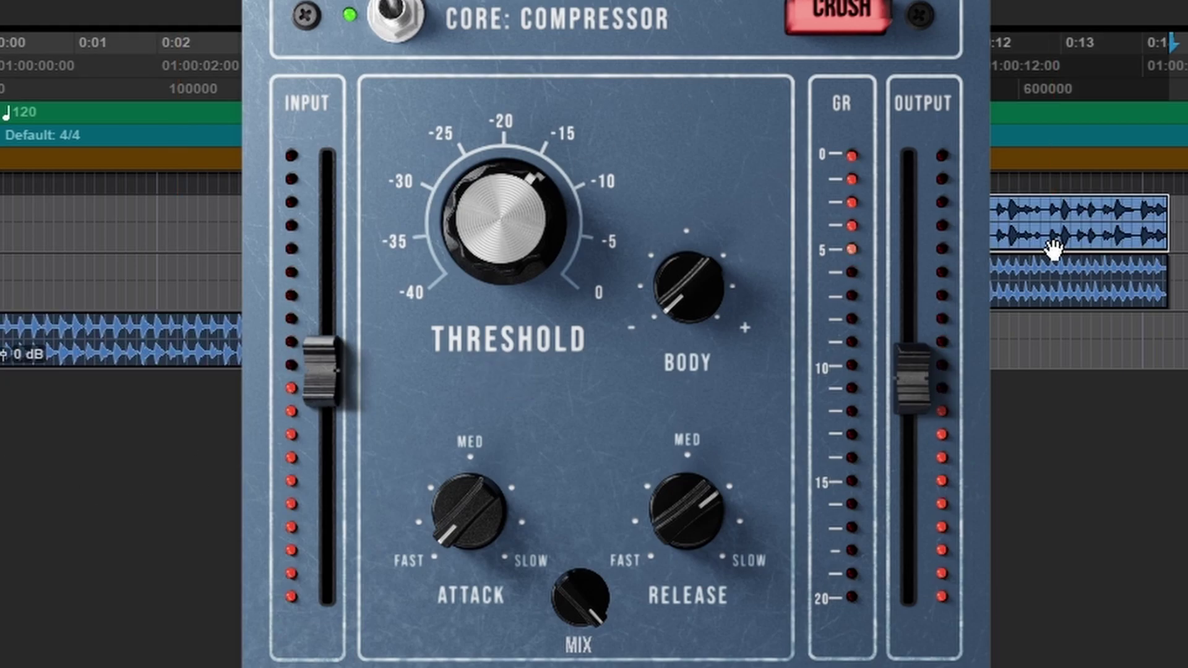
pyautogui.click(860, 14)
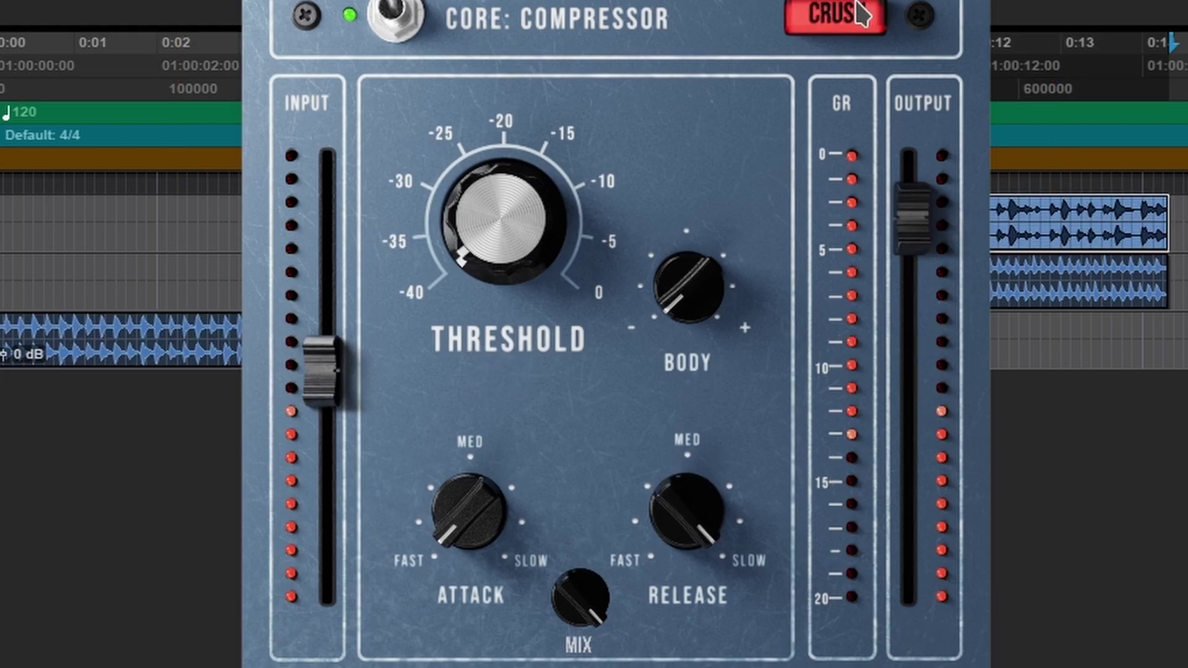
pyautogui.moveTo(580, 594); pyautogui.dragTo(563, 662)
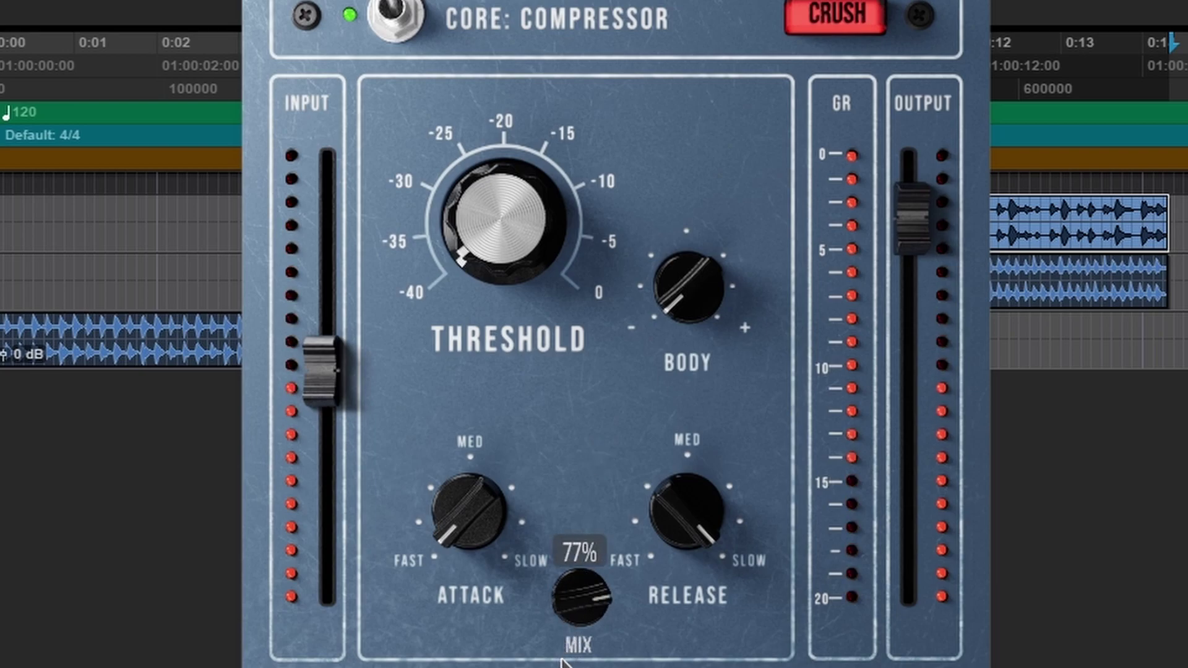
pyautogui.moveTo(580, 597); pyautogui.dragTo(580, 619)
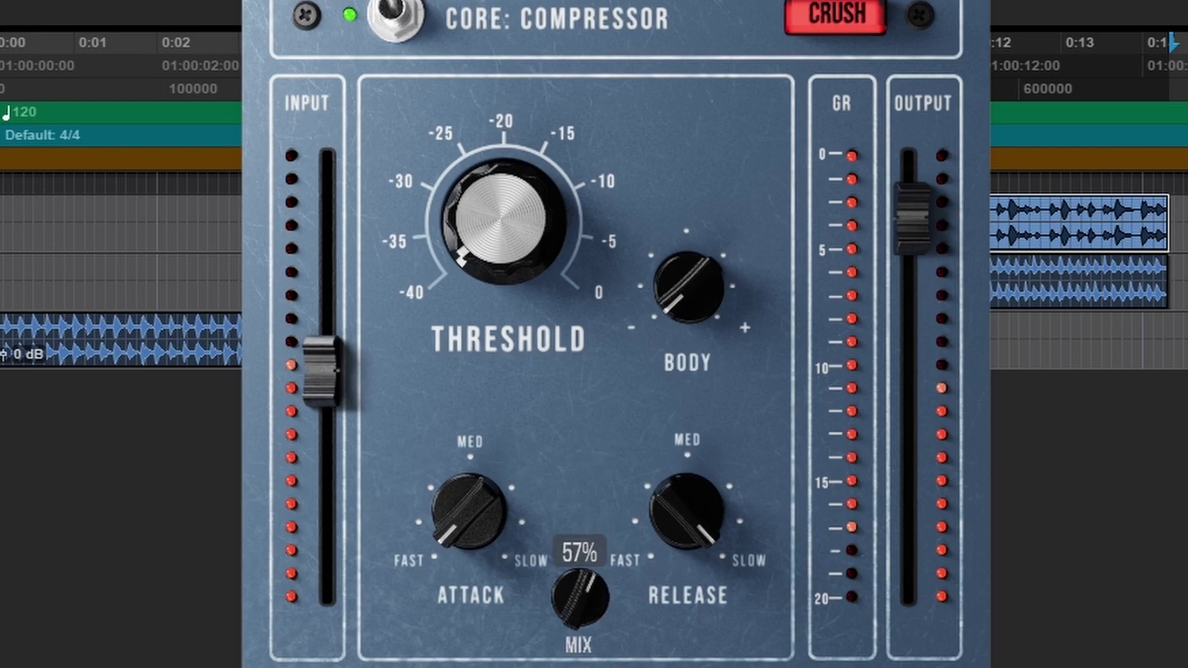